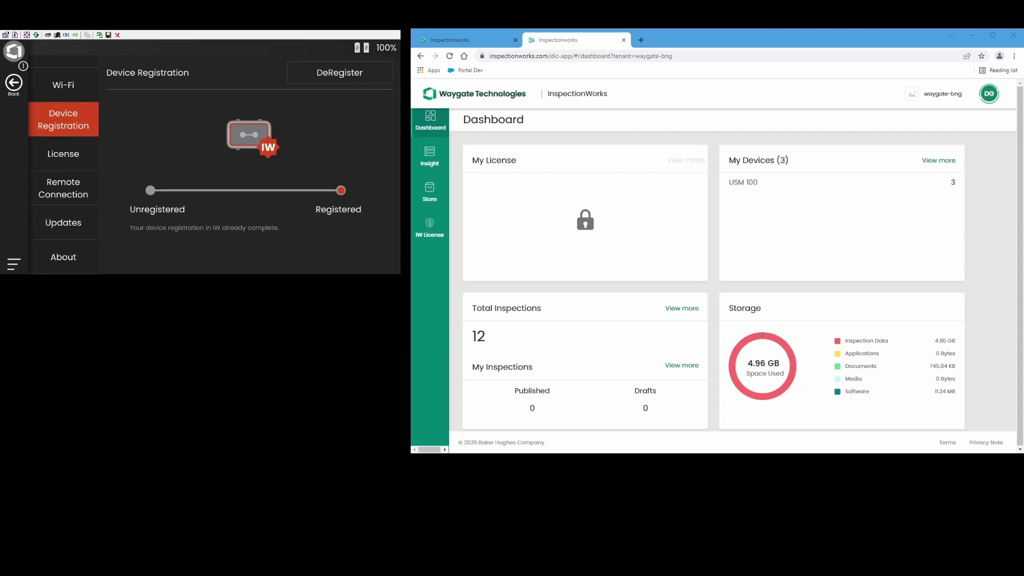
click(429, 191)
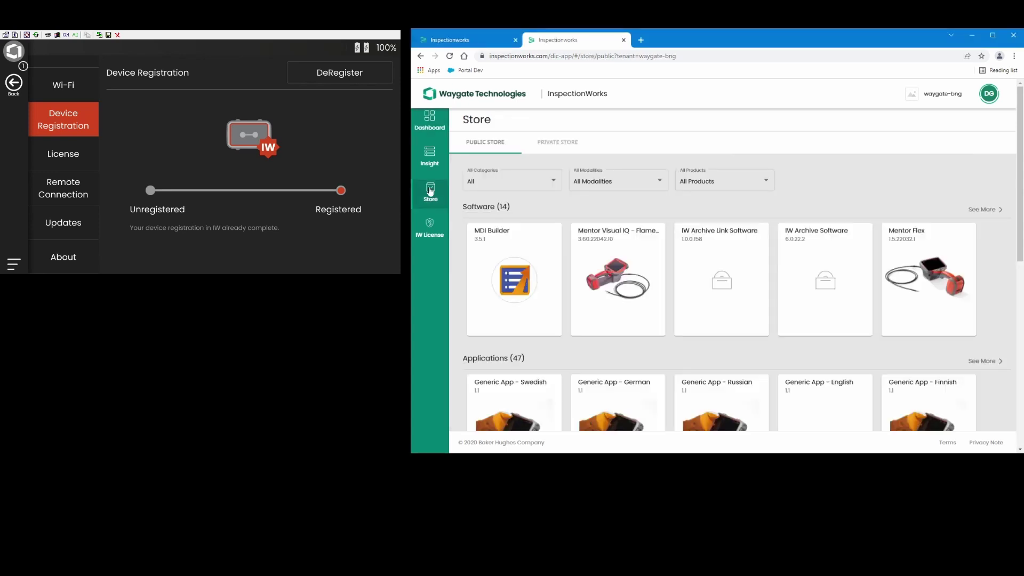
click(552, 143)
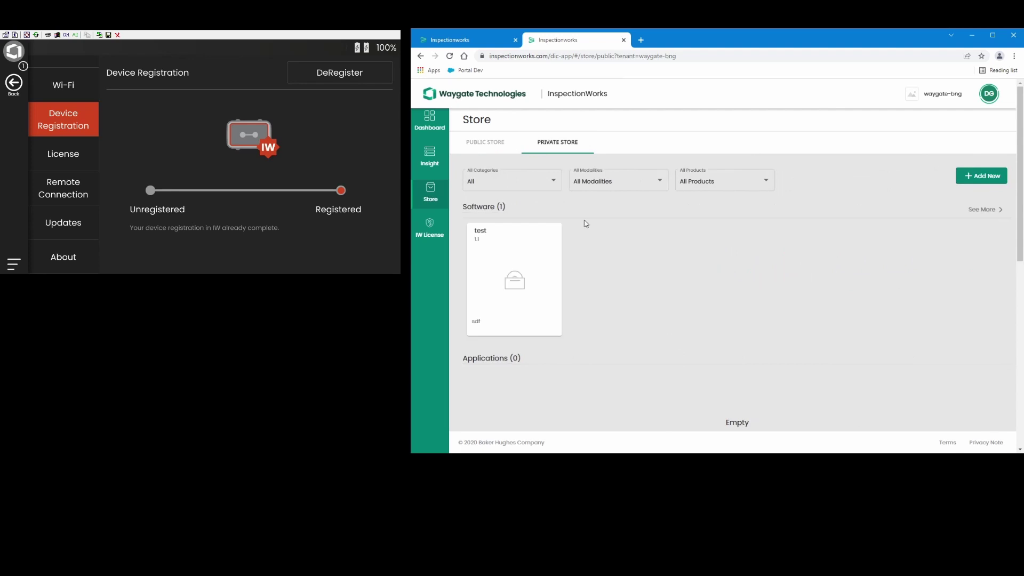
click(491, 149)
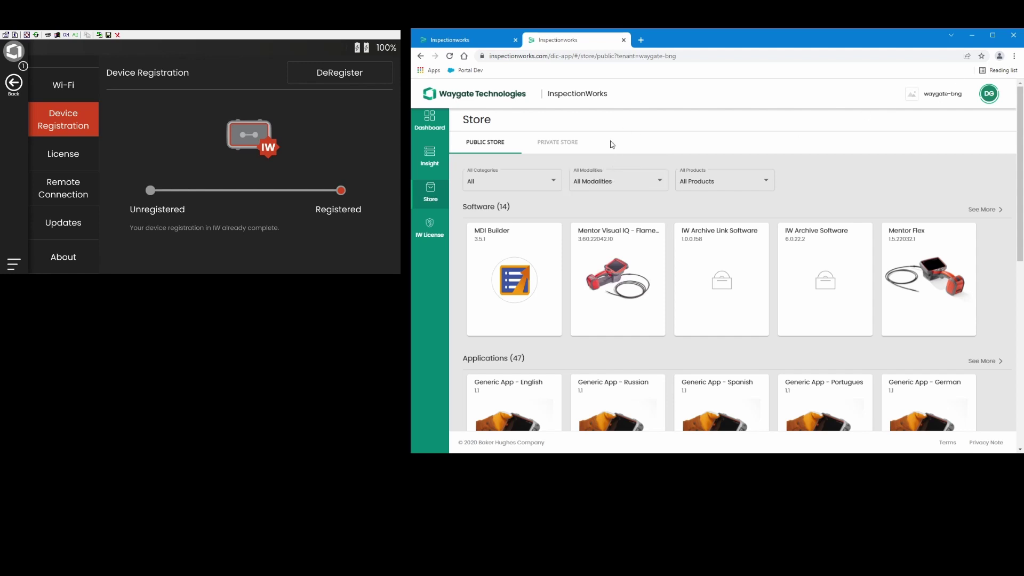
Switch to the Private Store listing and look over its single 'test' 1.1 software item
click(566, 149)
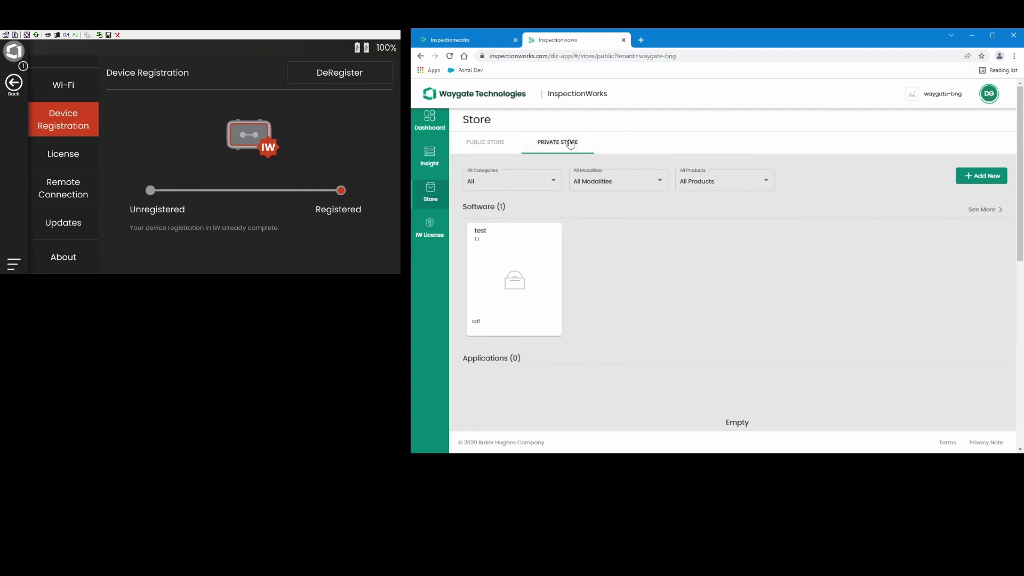
scroll(622, 302, down, 3)
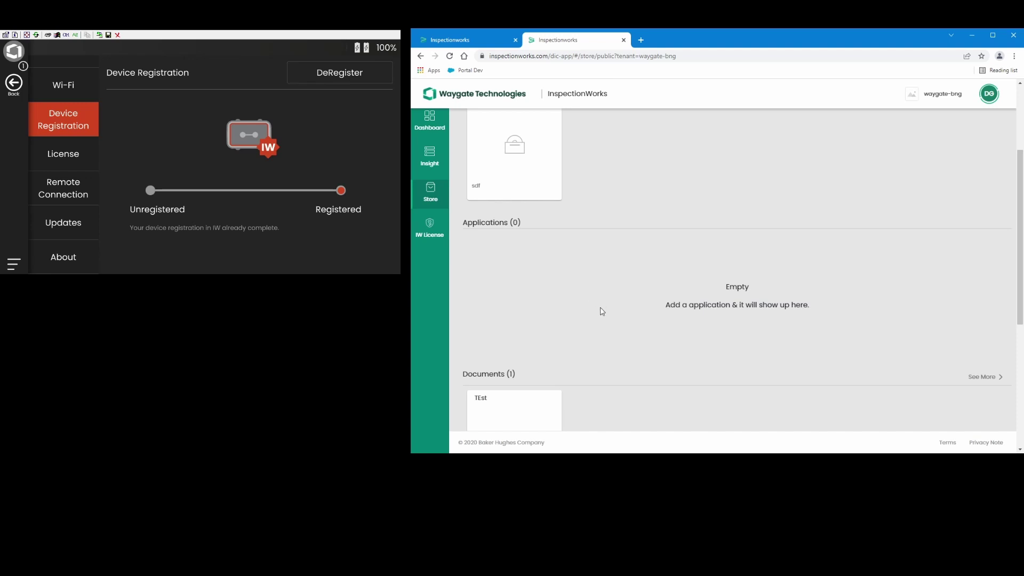
scroll(661, 327, up, 3)
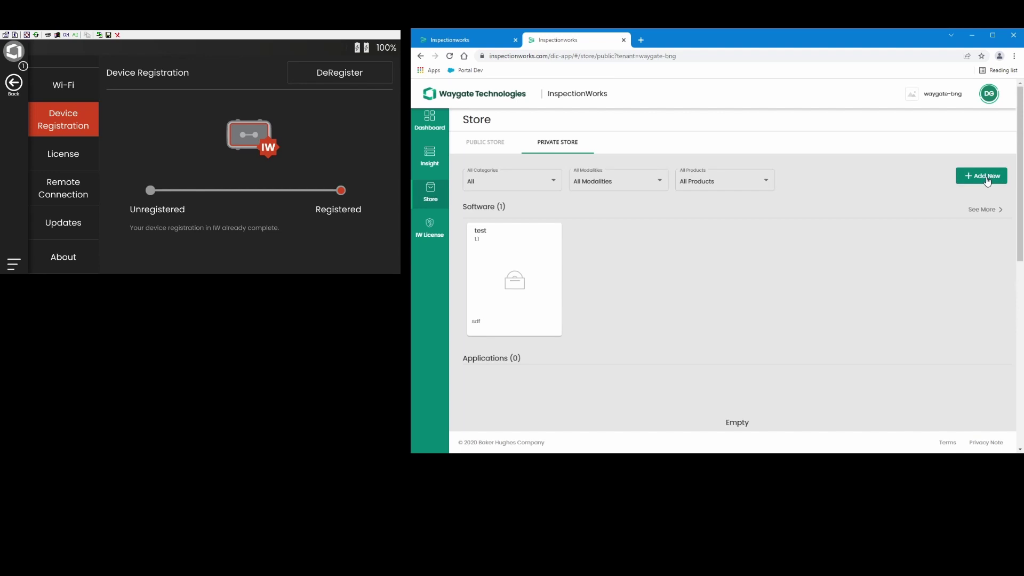
Add a new private Application named 'Thick FH2e'
click(987, 177)
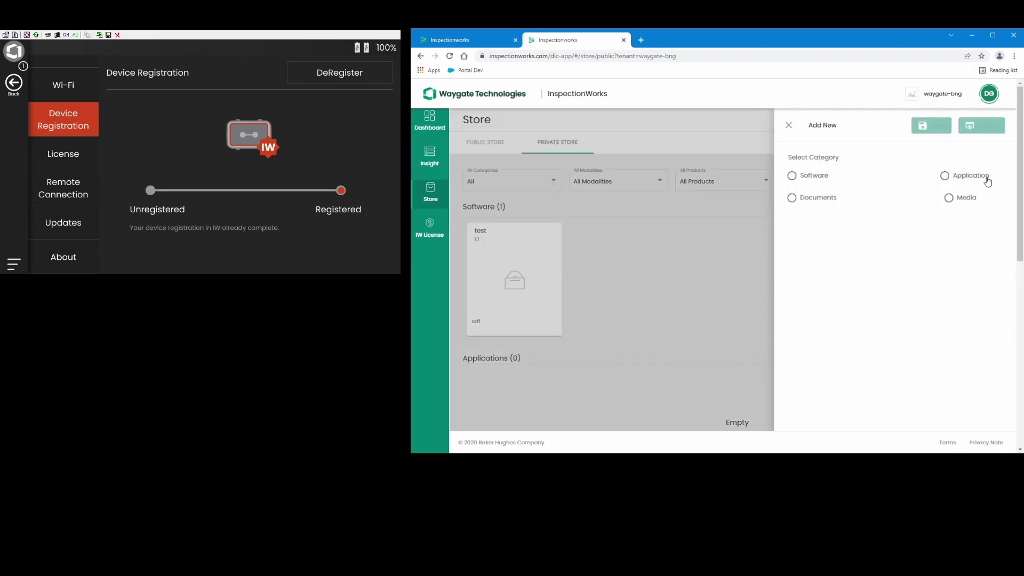
click(944, 177)
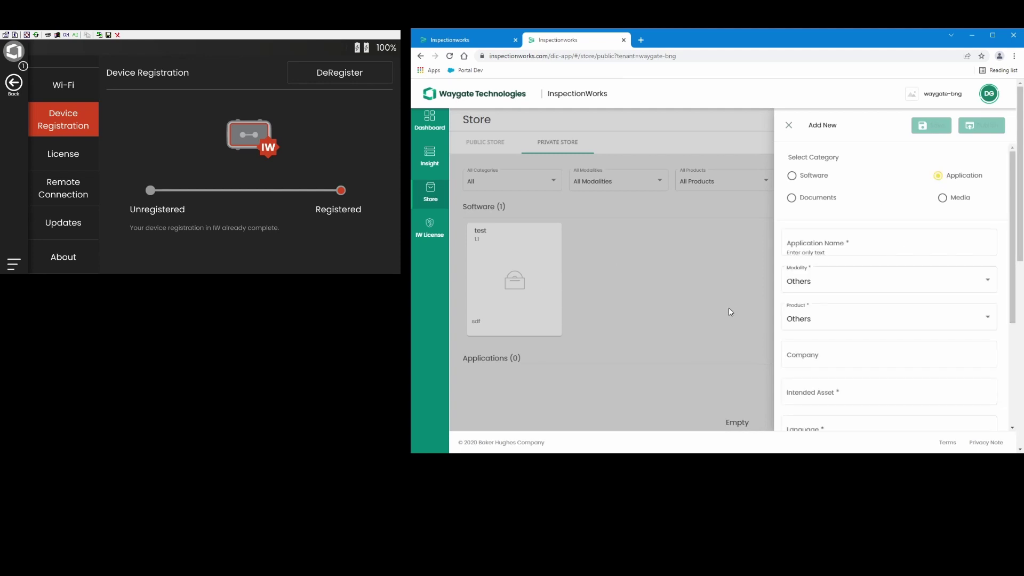
click(831, 245)
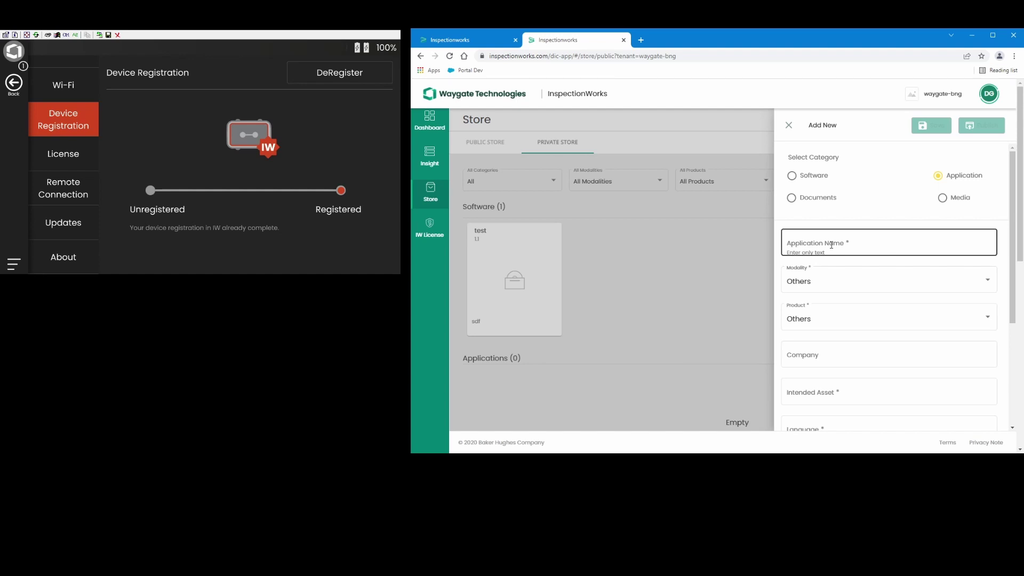
click(832, 244)
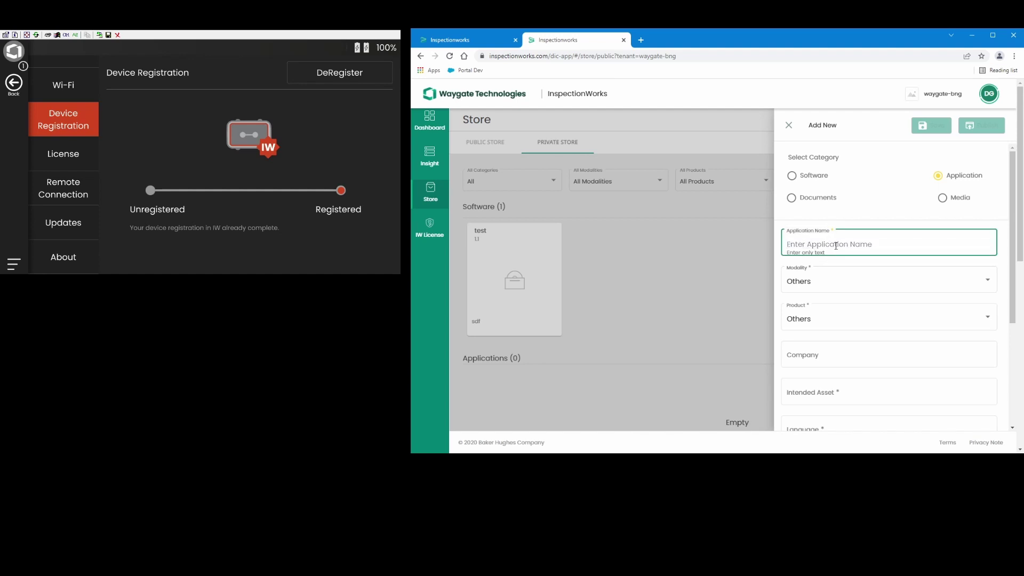
text(Thick FH2e)
Set the application's modality to UT and its product to USM 100
click(853, 282)
click(809, 346)
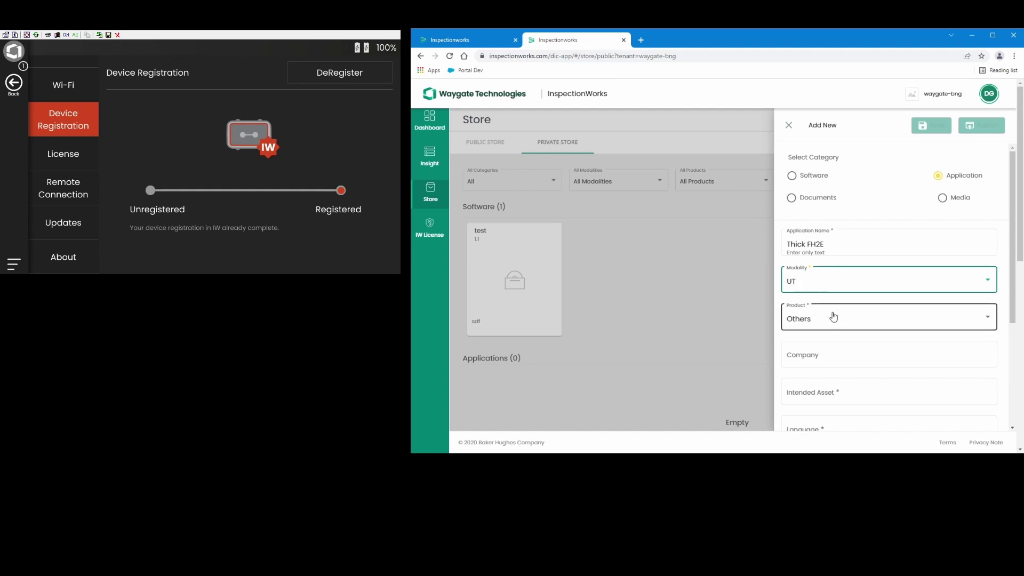
scroll(830, 316, down, 1)
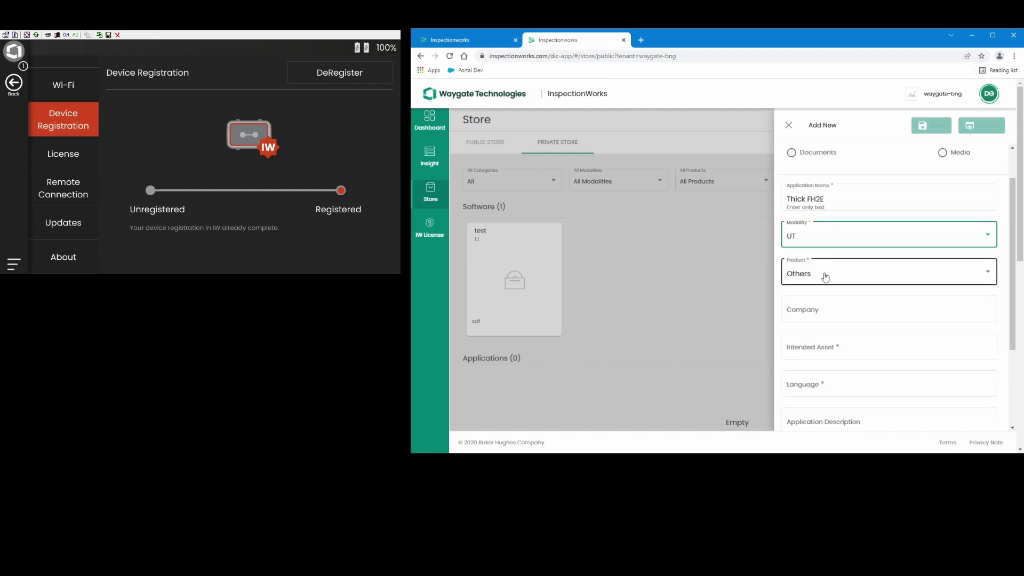
click(826, 277)
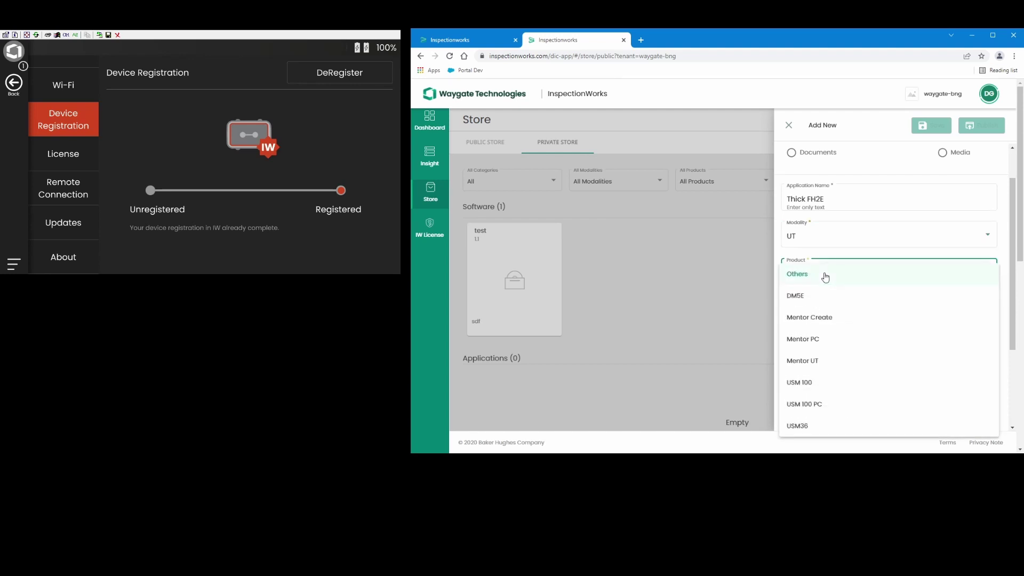
click(803, 382)
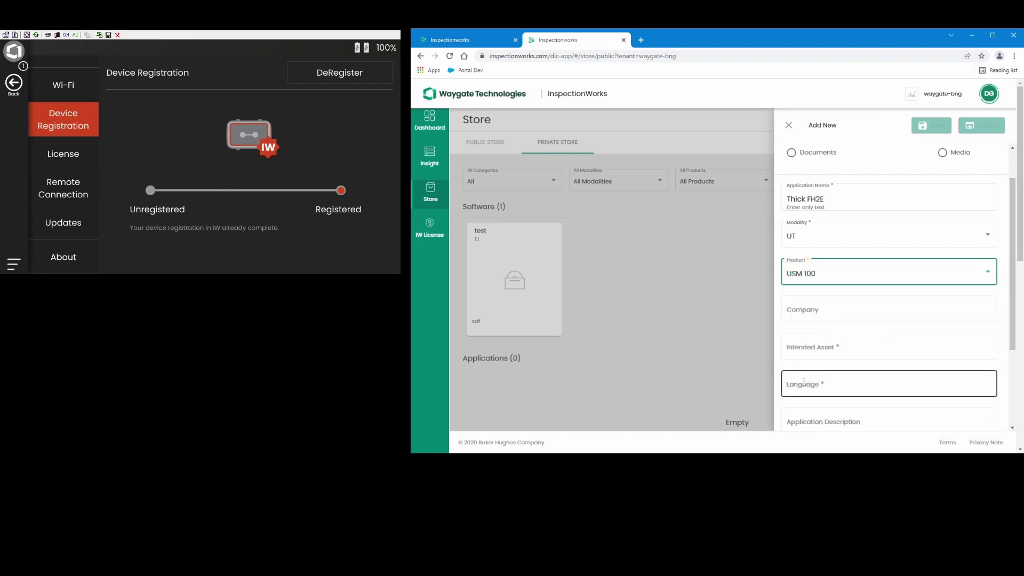
Enter company 'Baker Hugh', asset 'Stel Cal Blocke', language English, and description 'Simple app to inspect a 4 step block'
click(811, 322)
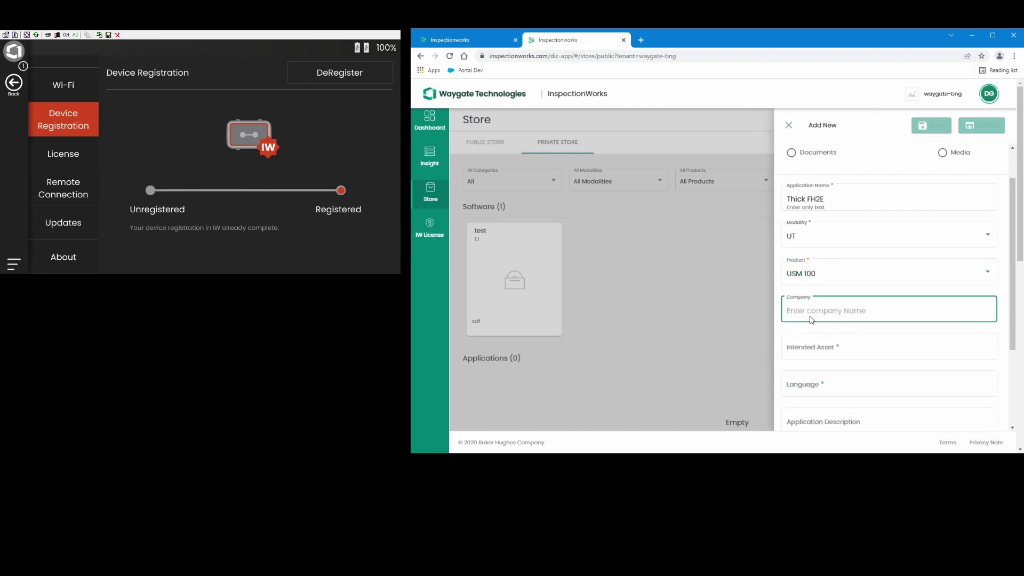
text(Baker Hughs)
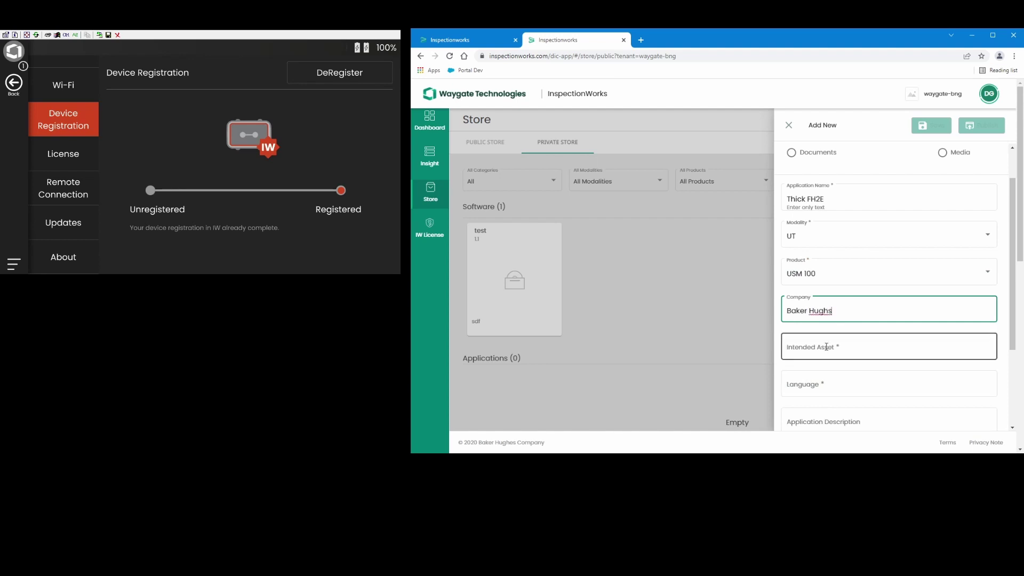
click(826, 349)
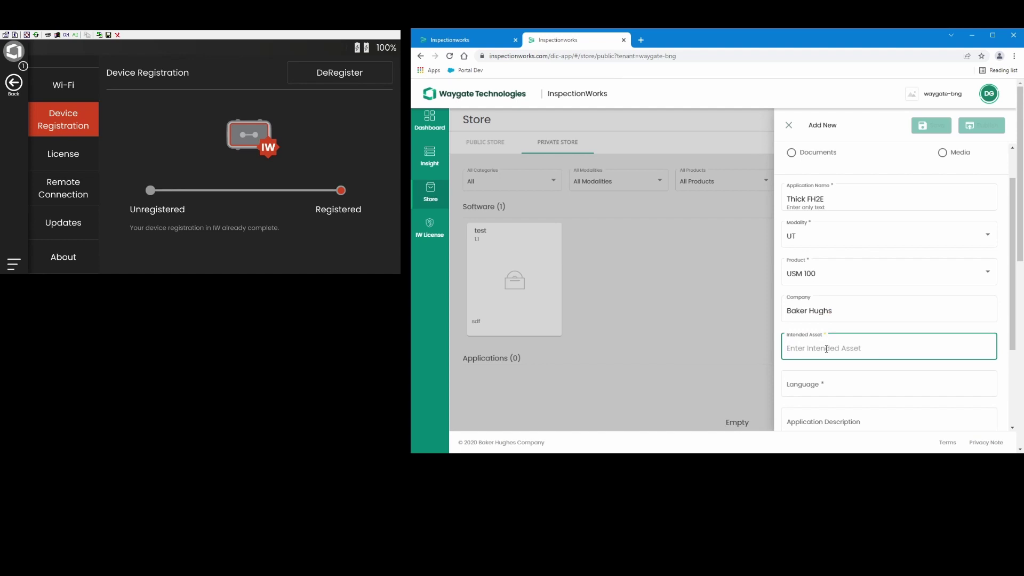
text(Stel Cal Blocke)
click(818, 379)
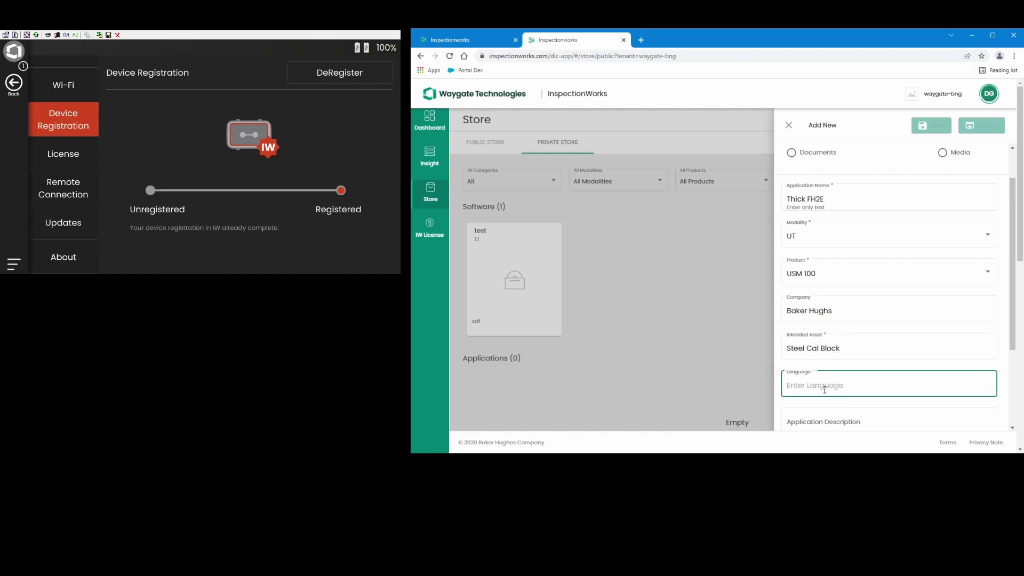
text(English)
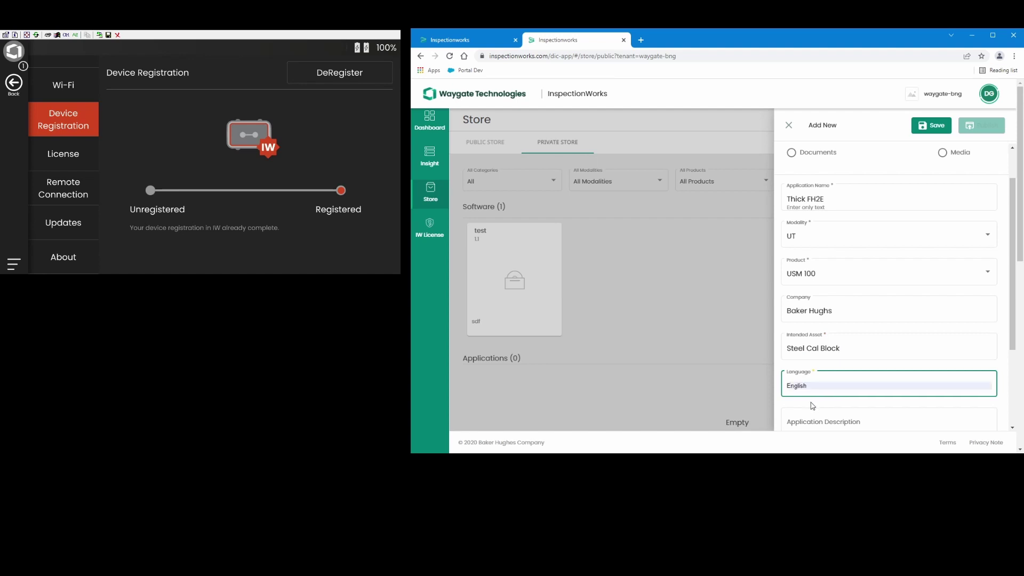
scroll(863, 352, down, 1)
click(864, 338)
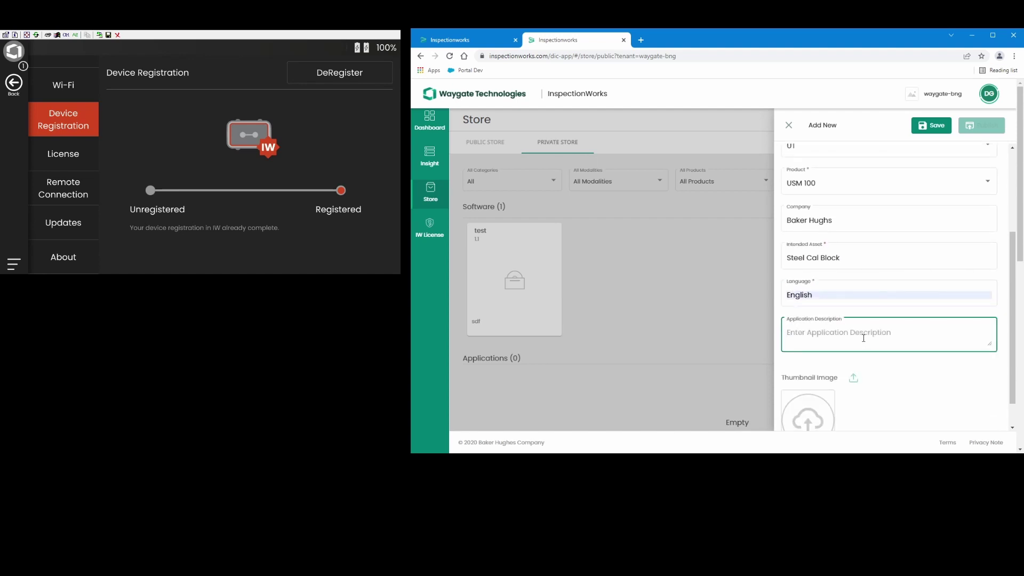
text(Simple app to inspect a 4 step )
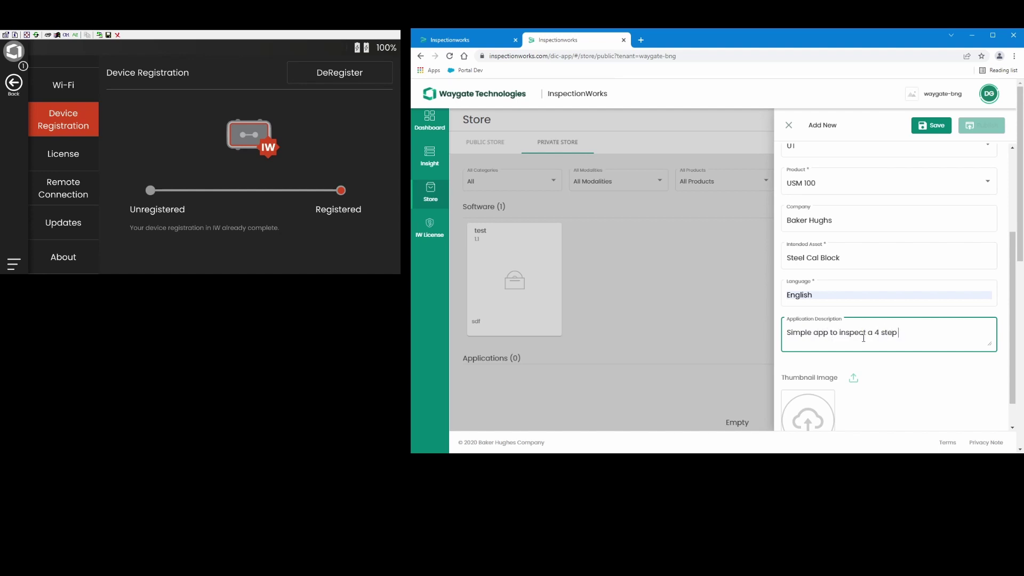
text(block)
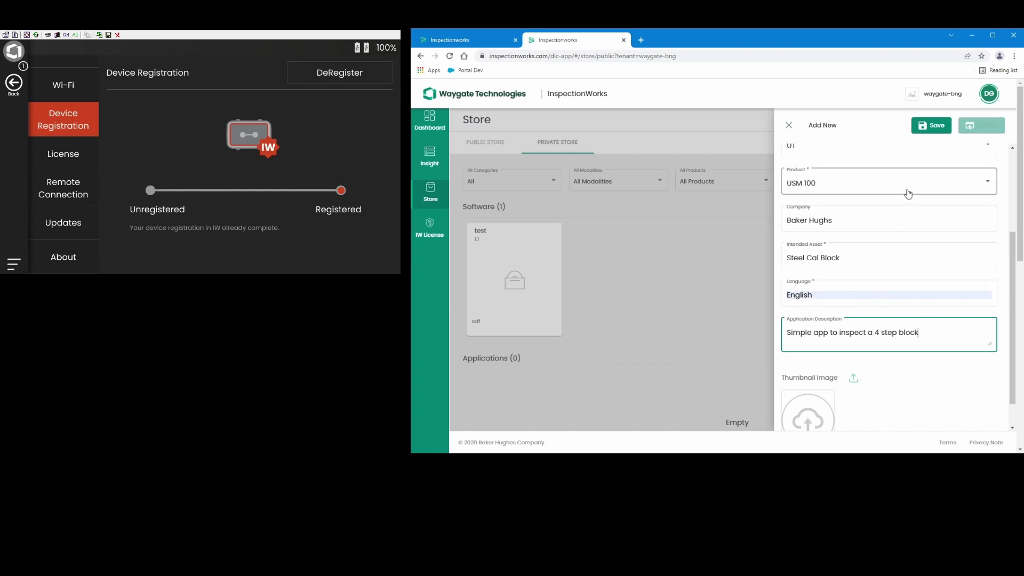
Save the Thick FH2E application, attach the FH2E Level 6.Jpg thumbnail, and publish it
click(933, 127)
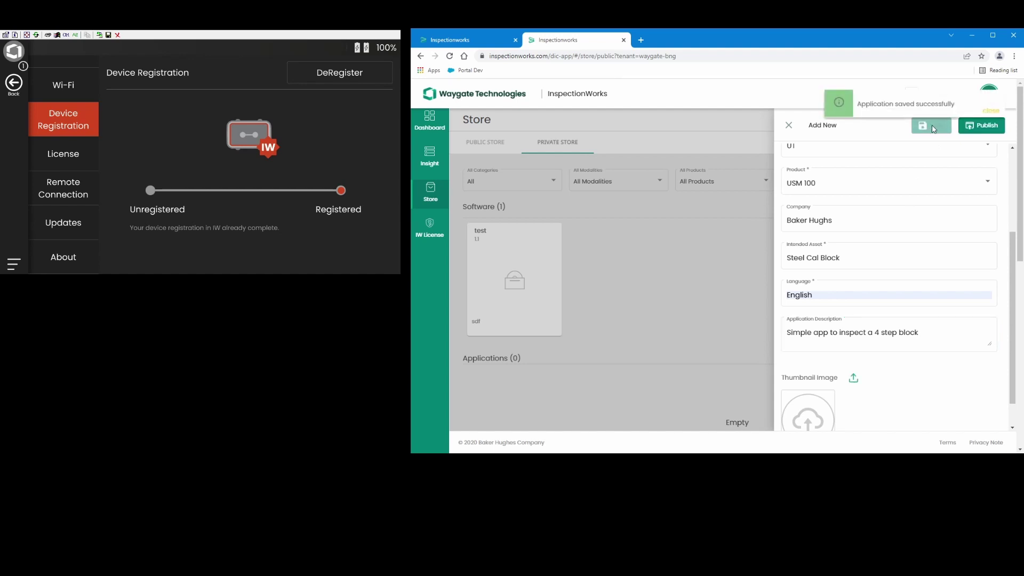
click(987, 112)
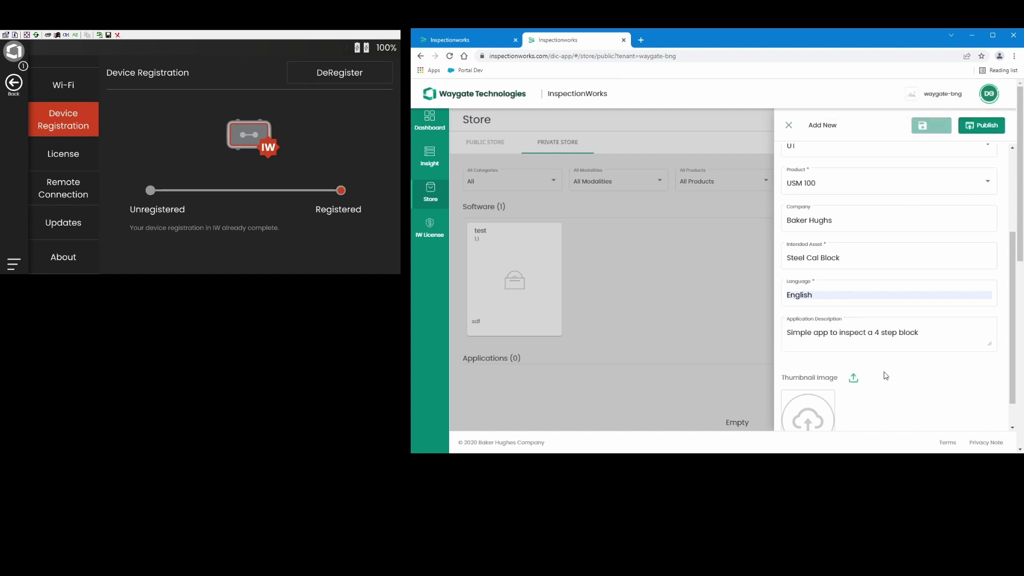
click(854, 378)
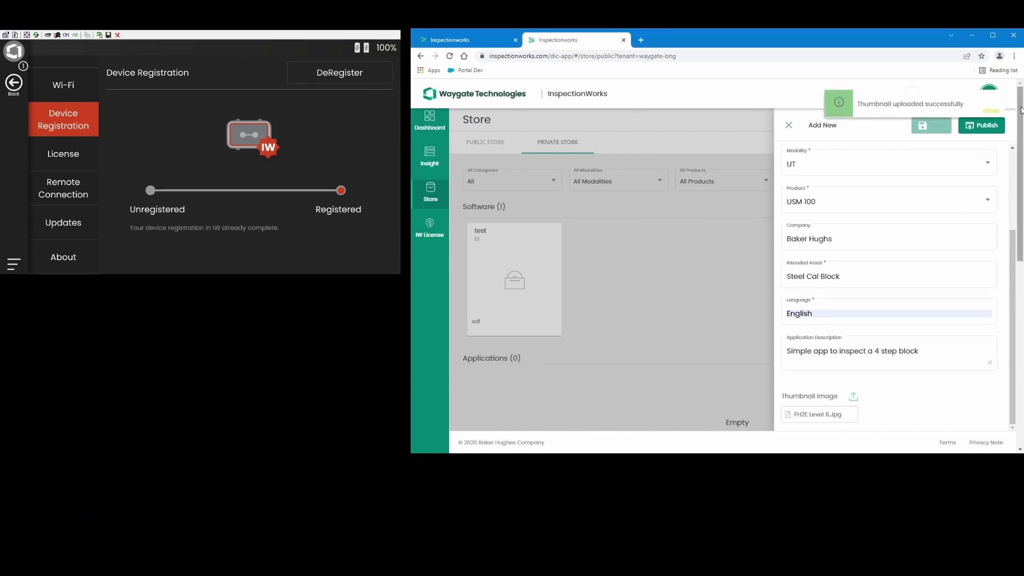
click(994, 112)
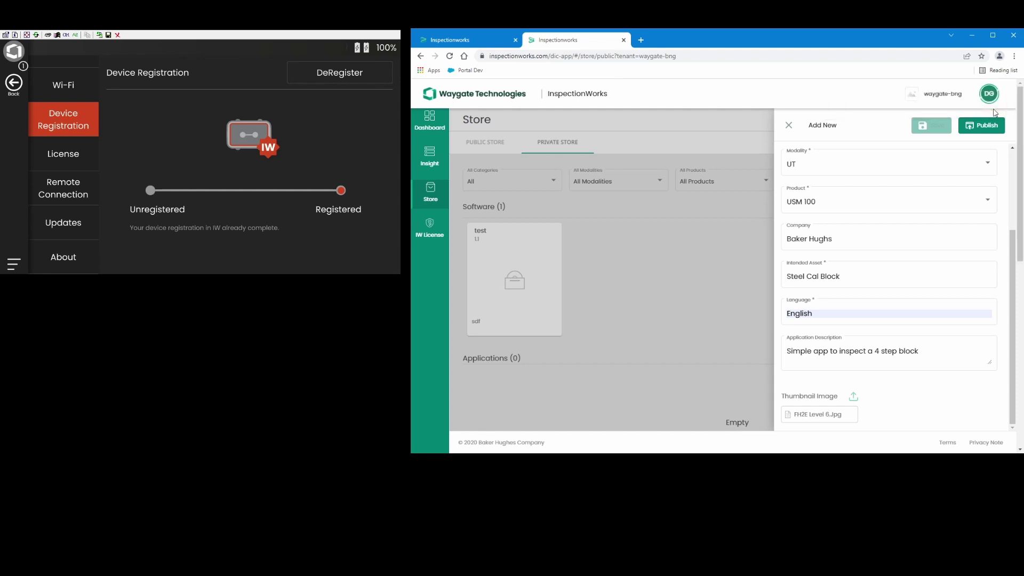
click(986, 127)
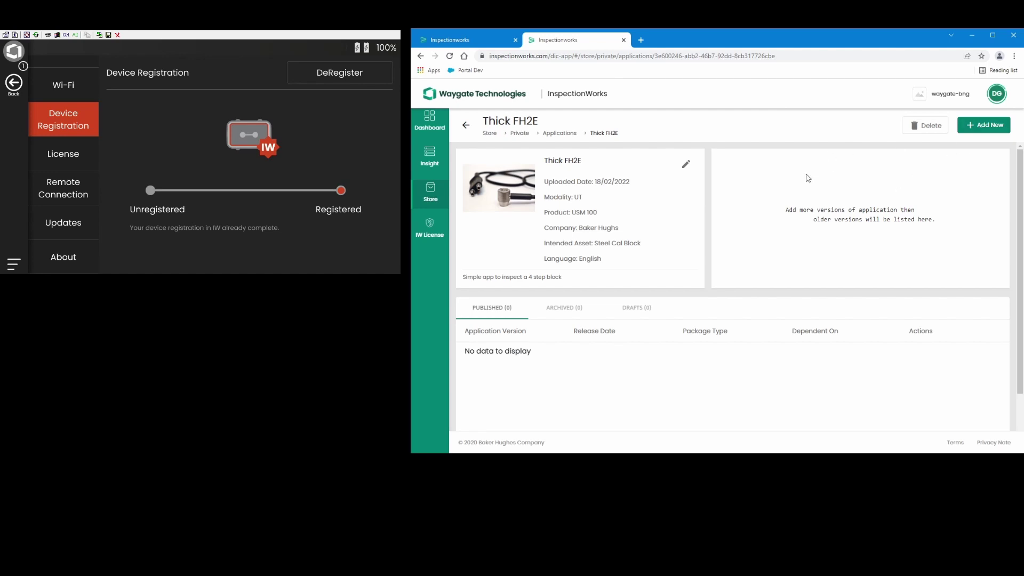
Add a Full-type version 1.0 of Thick FH2E with the checksum option off
click(977, 132)
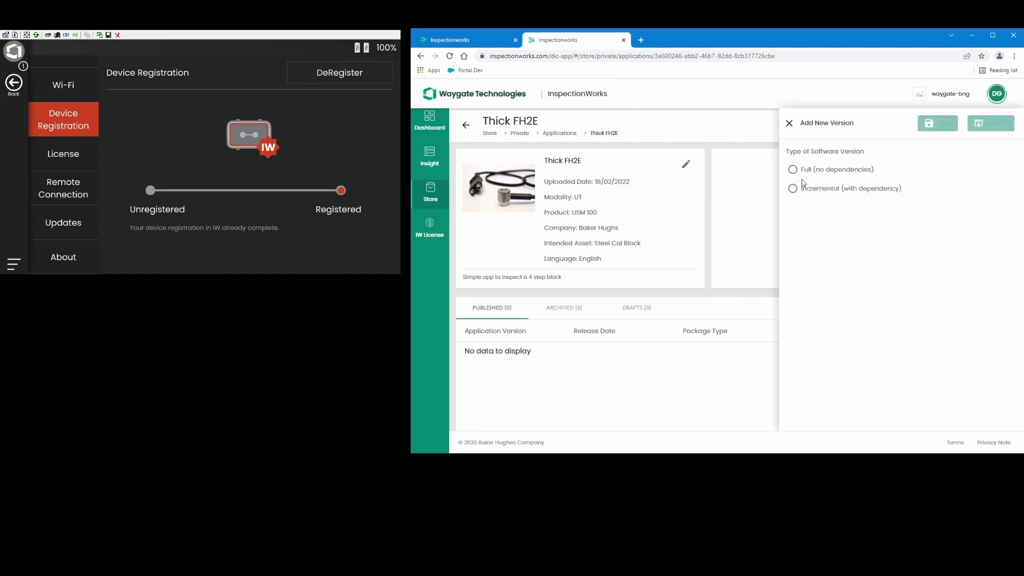
click(793, 170)
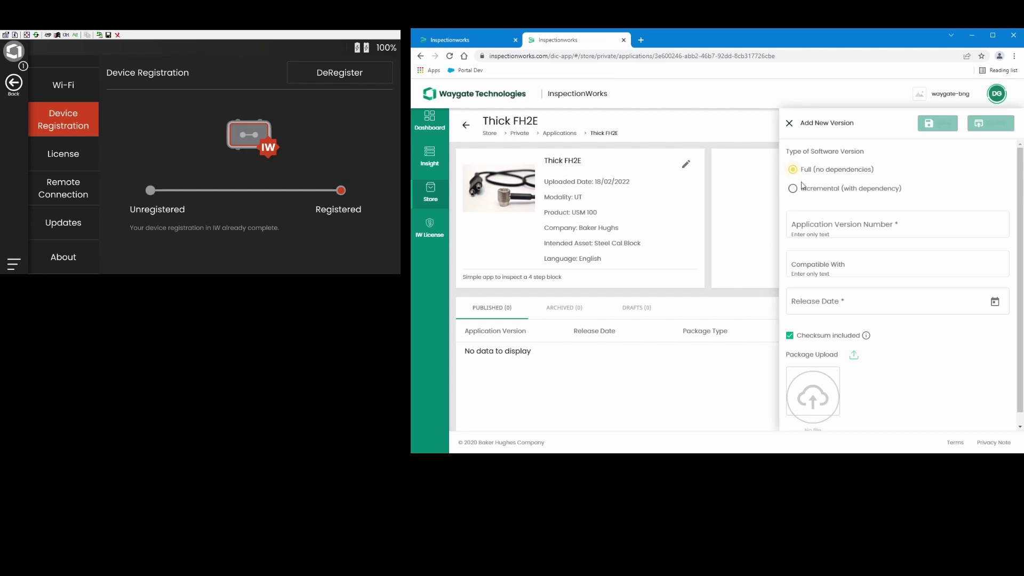
click(790, 337)
click(866, 226)
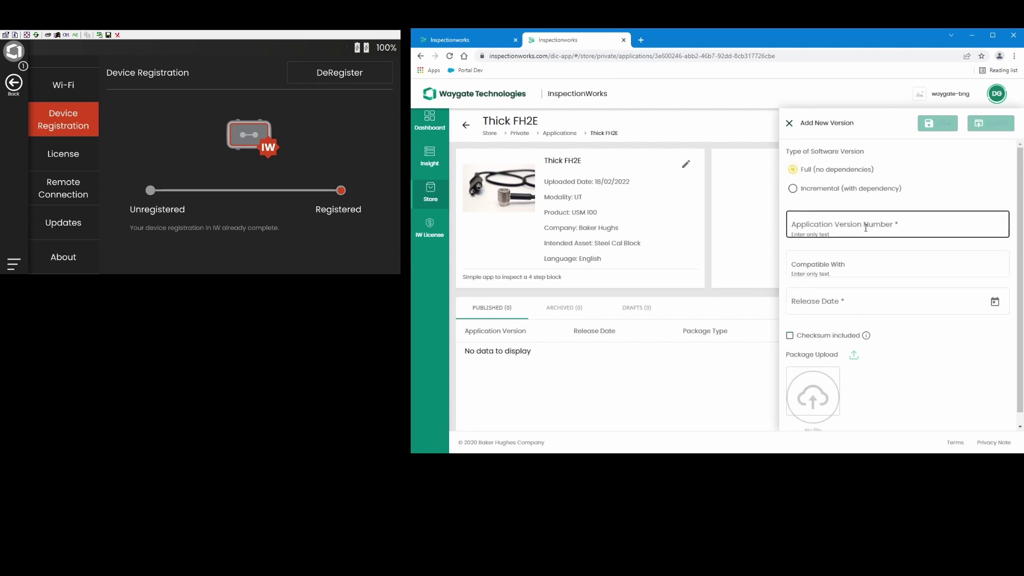
click(866, 226)
text(1.0)
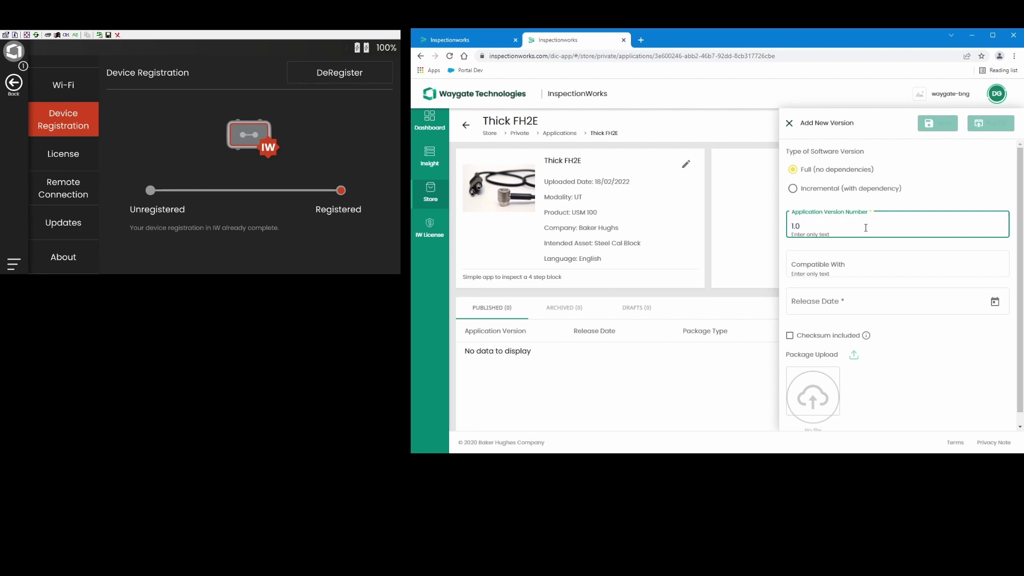
Make the version compatible with 1.1, set release date 2/18/2022, and save it
click(842, 272)
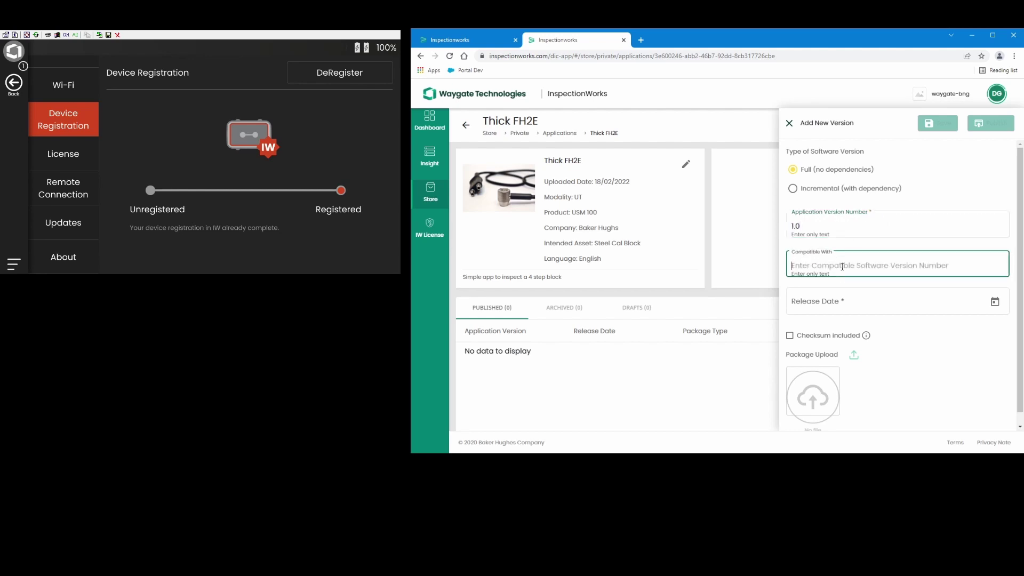
text(1.1)
click(880, 301)
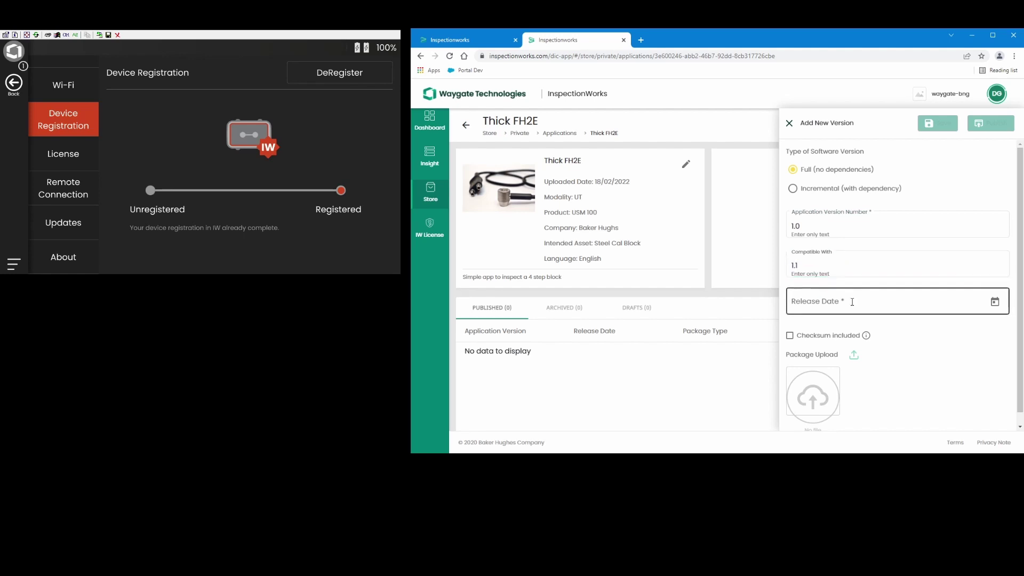
click(999, 304)
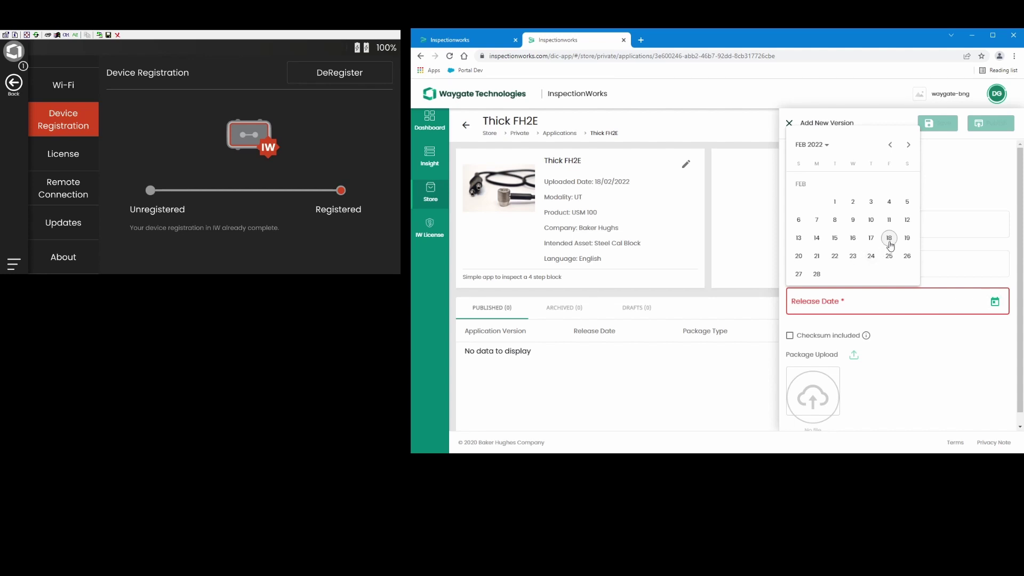
click(887, 248)
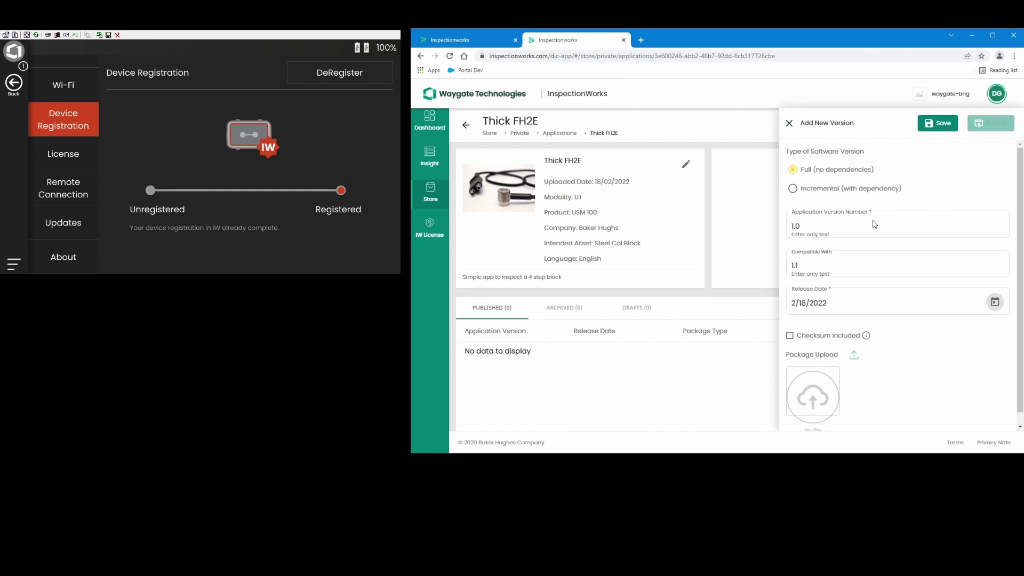
click(932, 125)
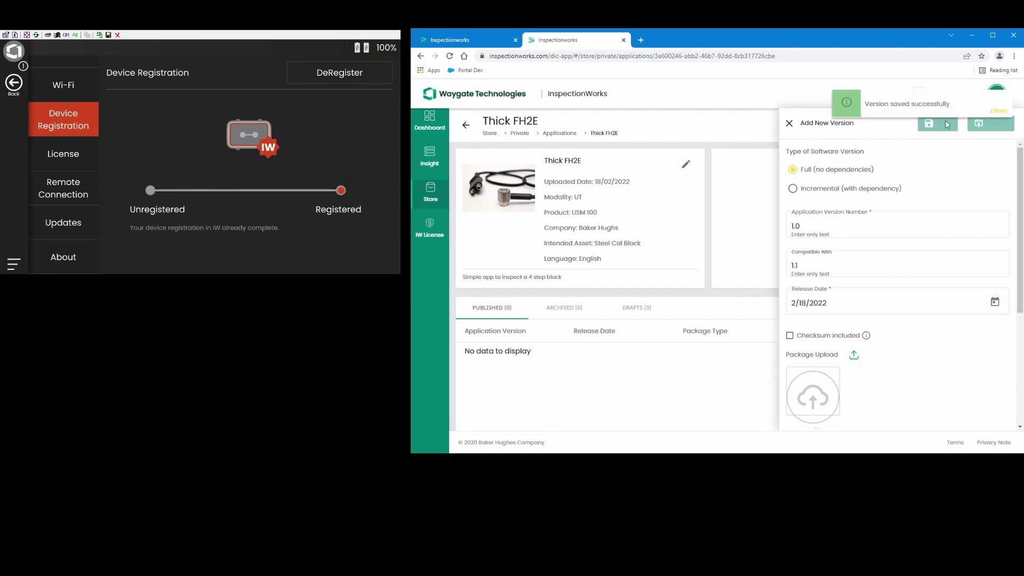
click(999, 112)
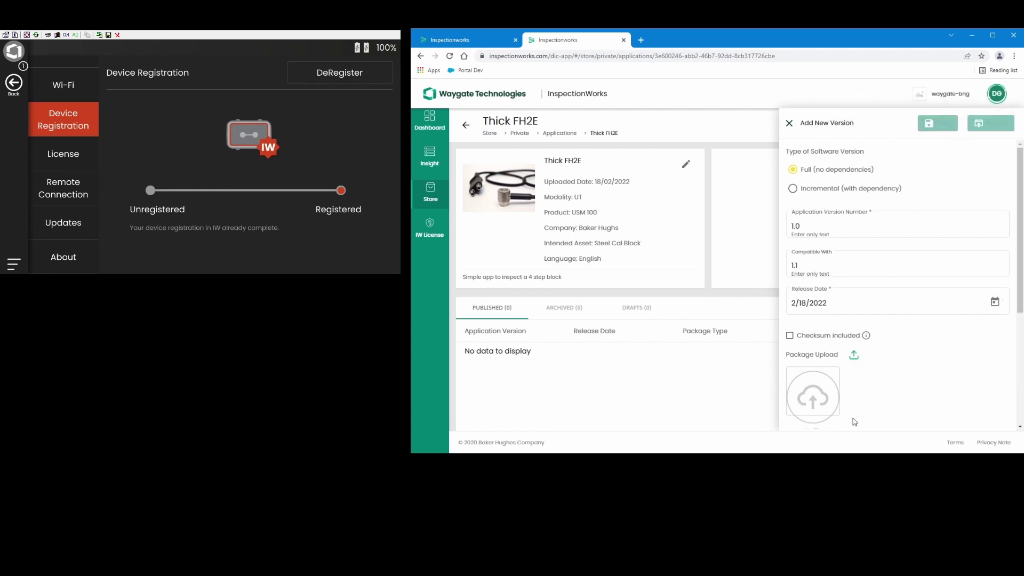
Upload the Thick FH2E.iwp package and publish version 1.0
click(853, 357)
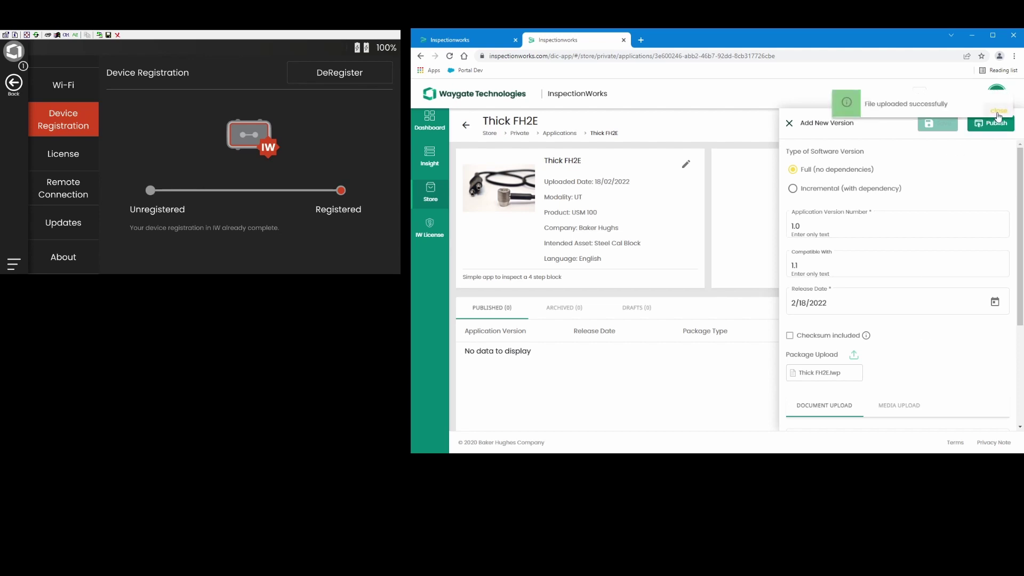
click(999, 112)
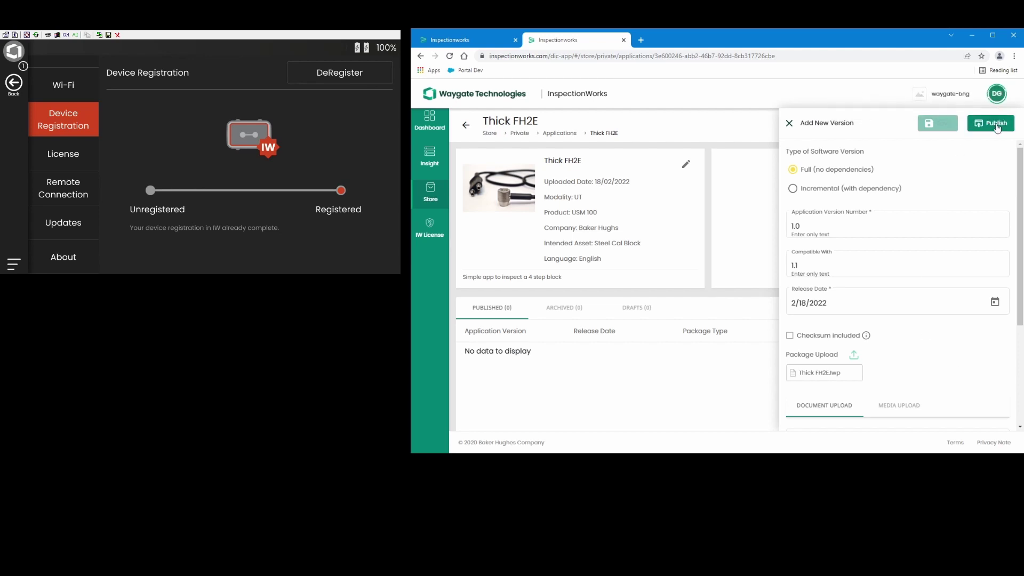
click(997, 125)
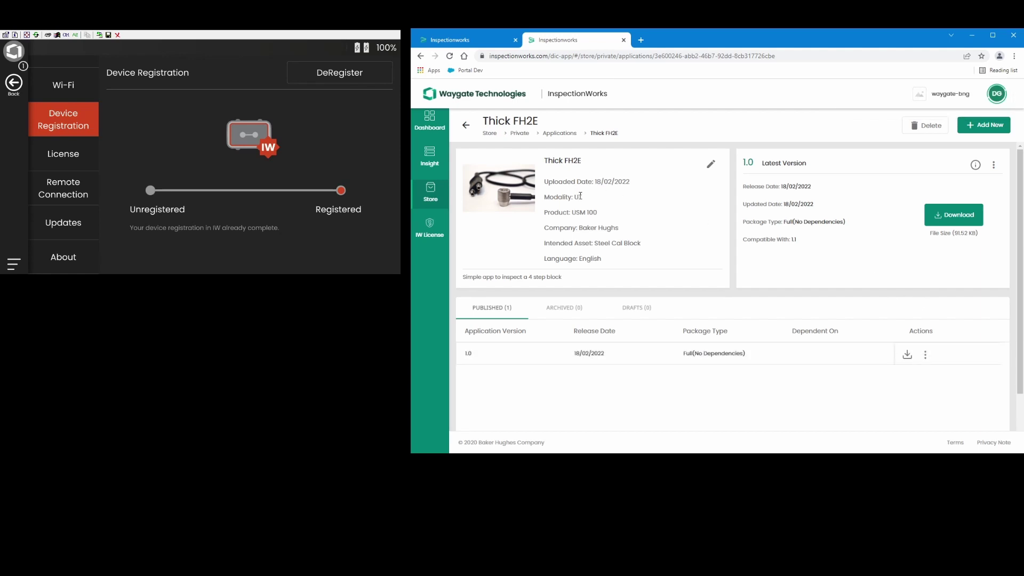
Open the Thick FH2E 1.0 card in the Store's Private Store, then return to the listing
click(431, 195)
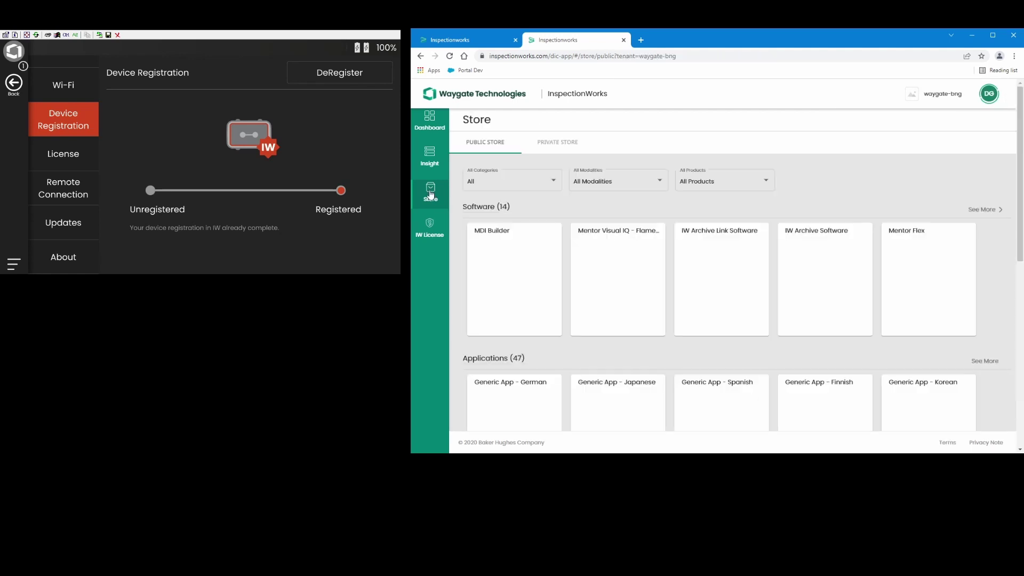
click(552, 145)
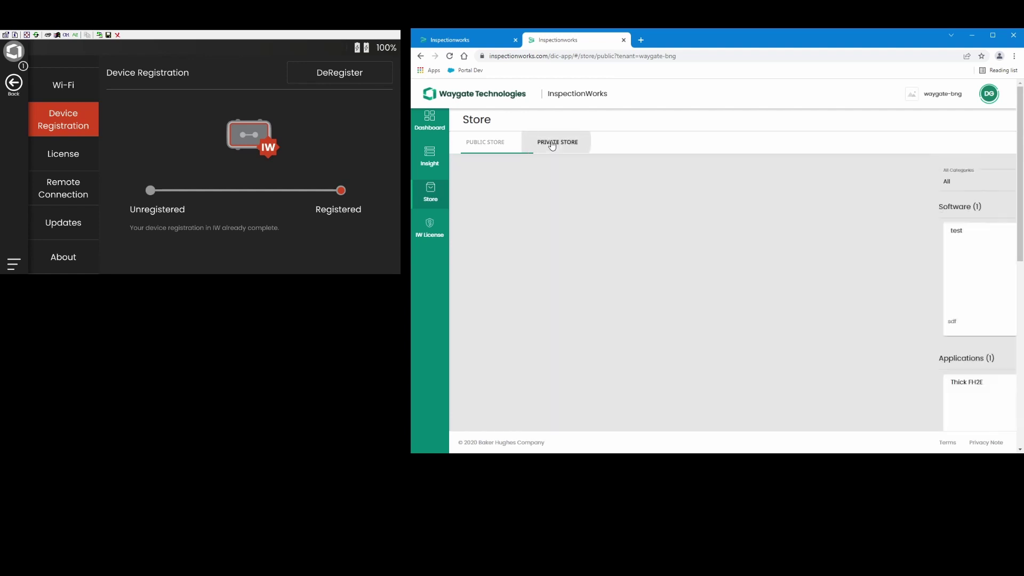
scroll(601, 310, down, 3)
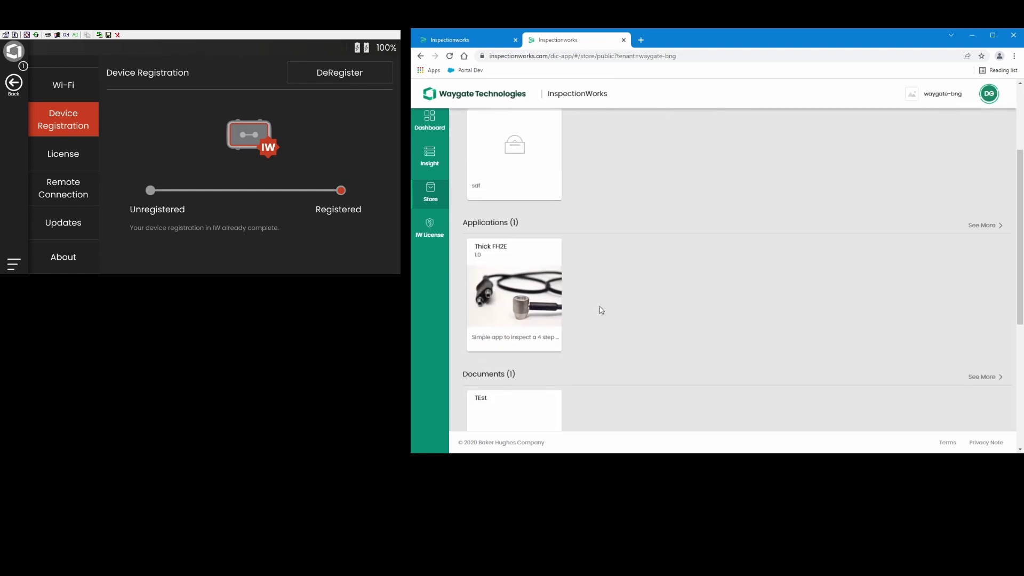
click(523, 302)
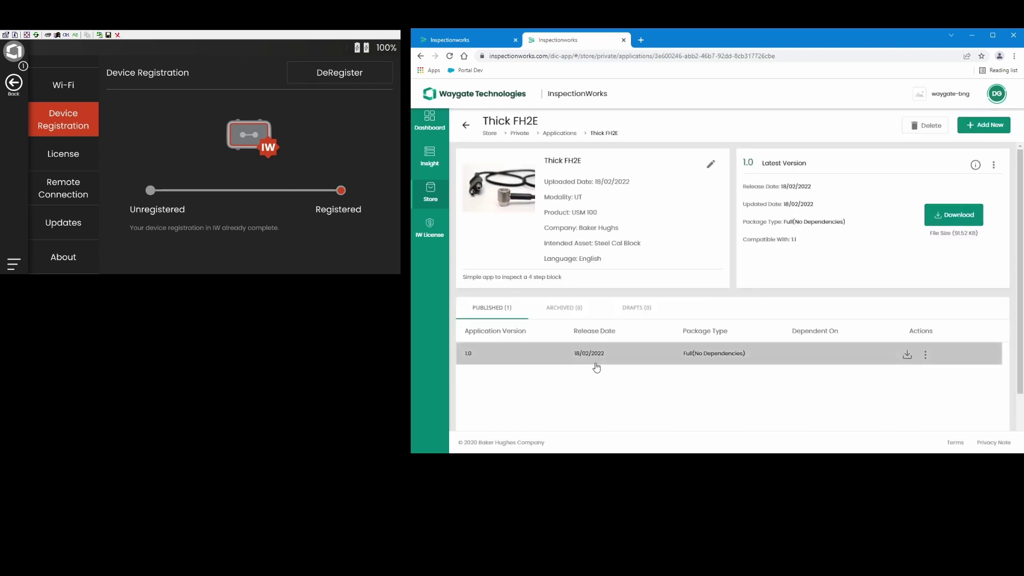
scroll(550, 389, down, 1)
scroll(612, 374, up, 1)
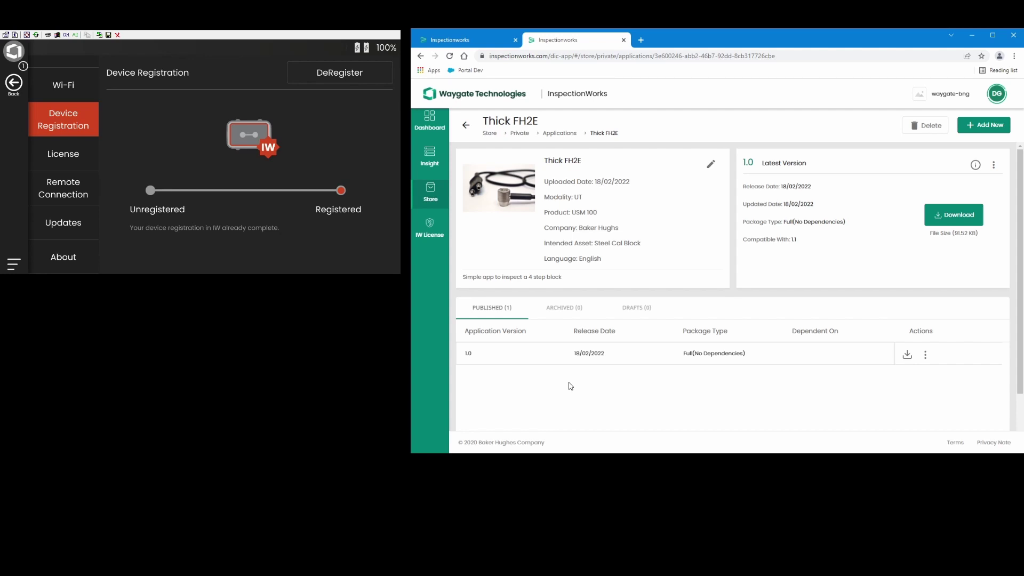
click(466, 128)
scroll(602, 377, down, 2)
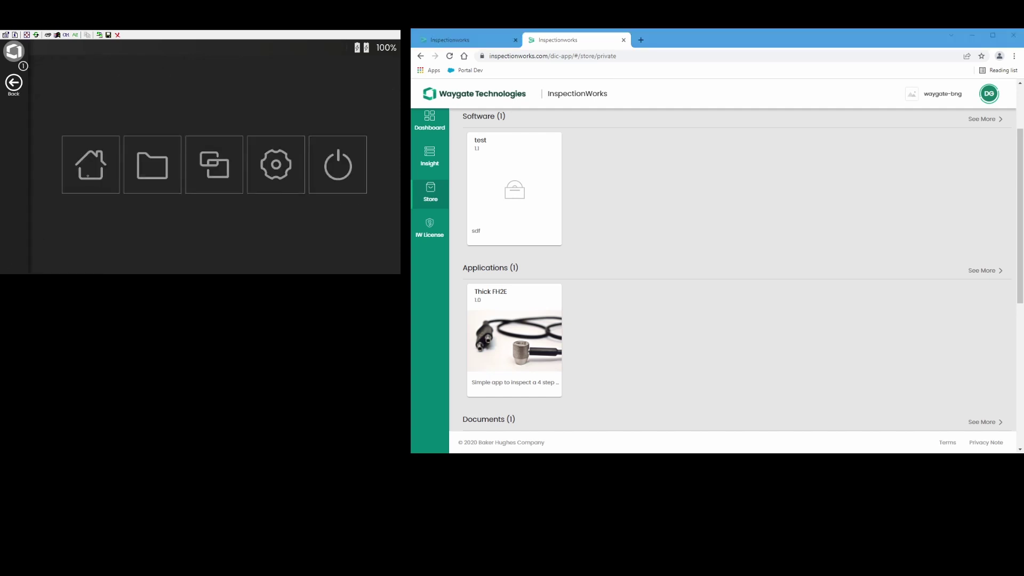
Open the USM 100 app list, start AddApp, and show the import source options
click(88, 175)
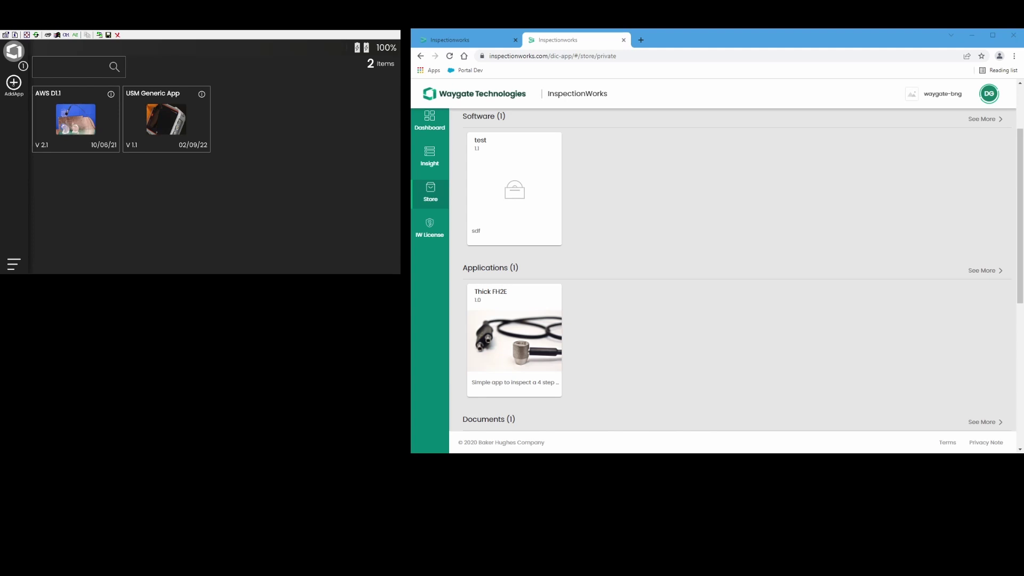
click(14, 86)
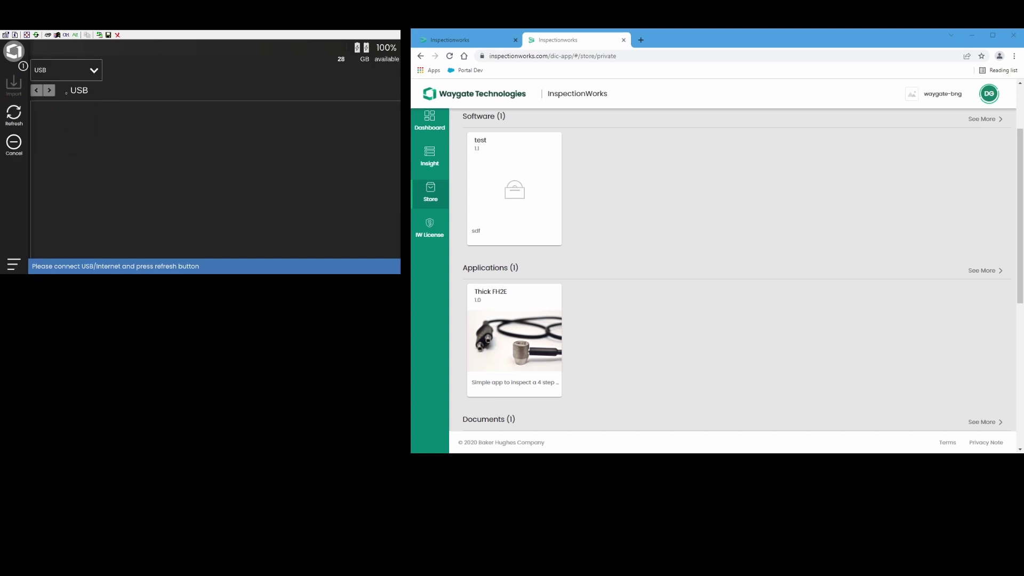
click(66, 70)
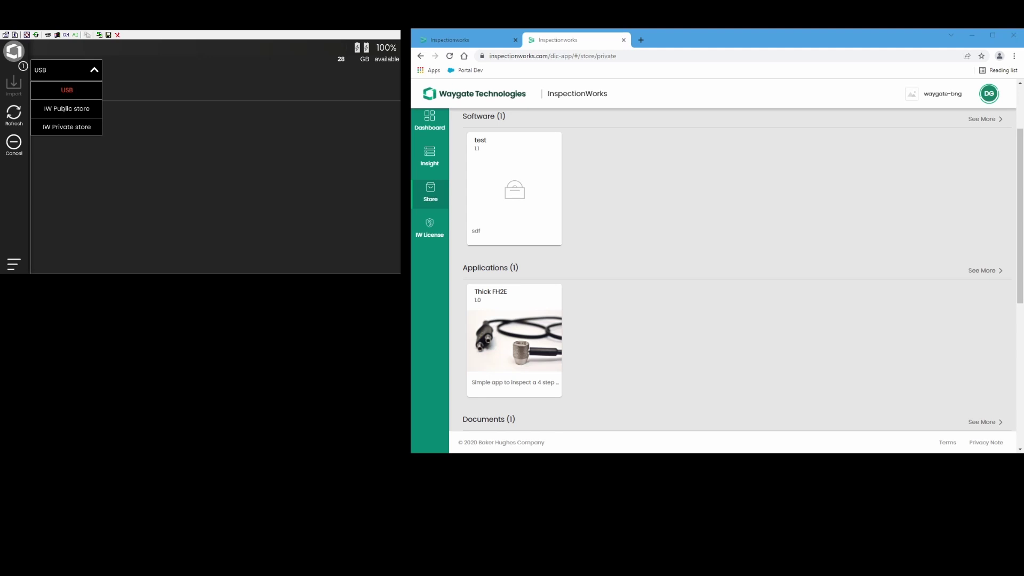
Switch the import source to IW Private store and import Thick FH2E.iwp onto the device
click(67, 108)
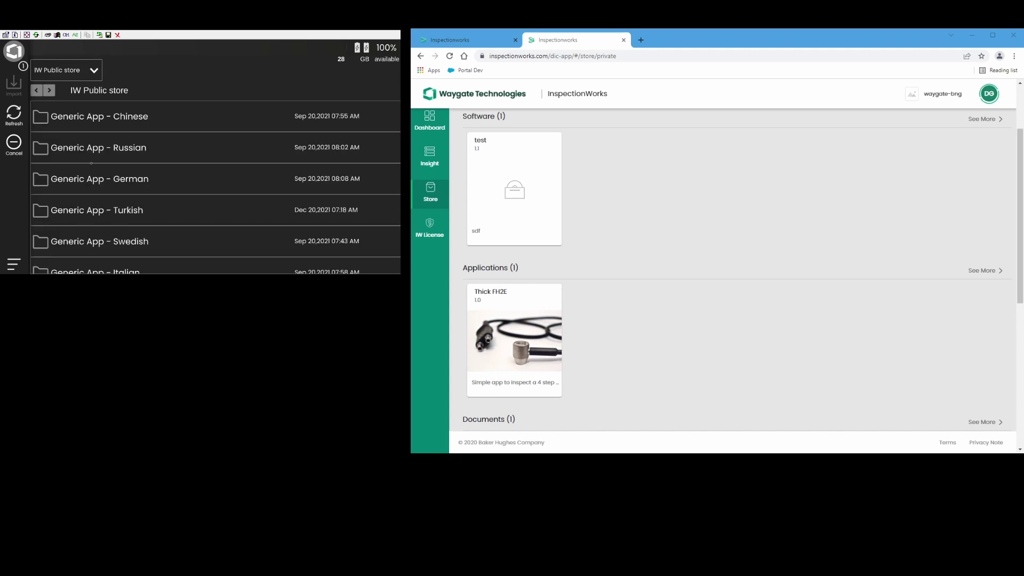
scroll(91, 163, down, 2)
scroll(97, 163, down, 2)
scroll(97, 164, up, 2)
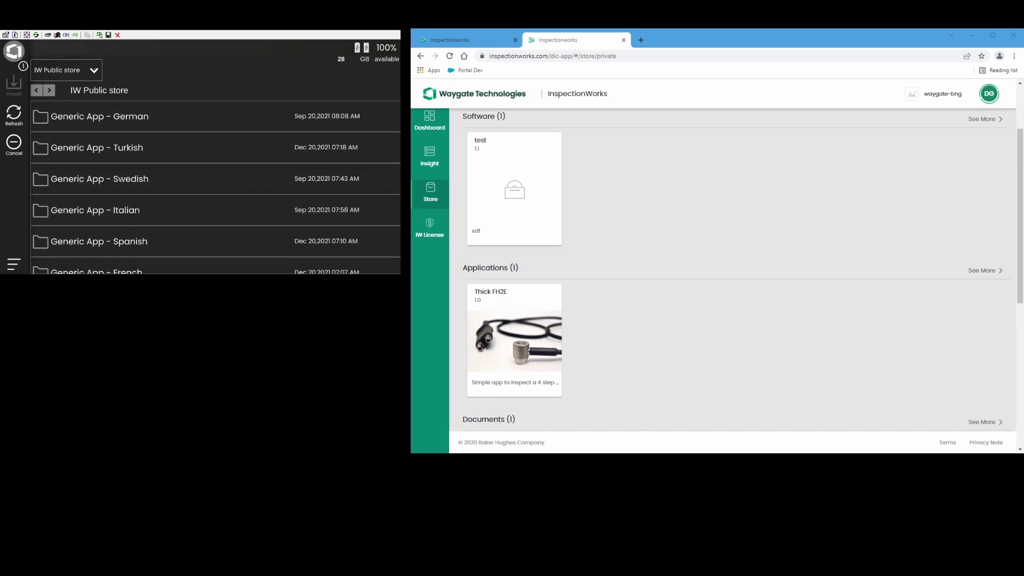
click(94, 70)
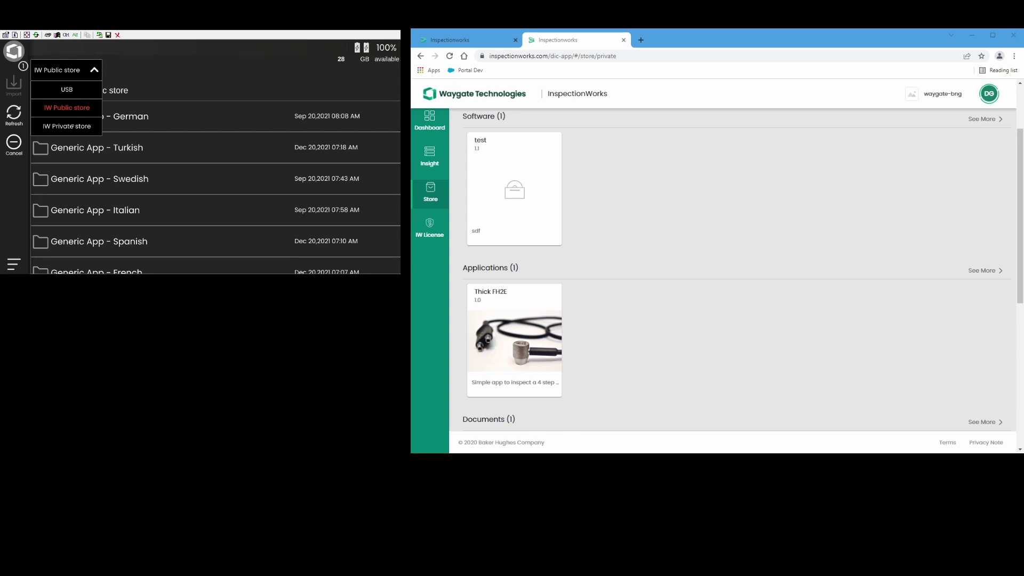
click(66, 126)
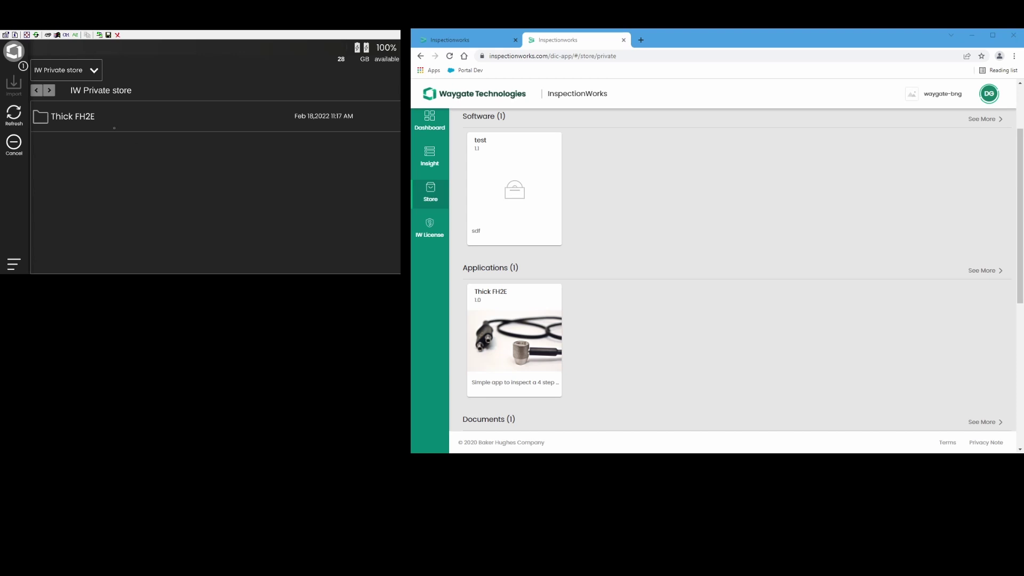
click(49, 117)
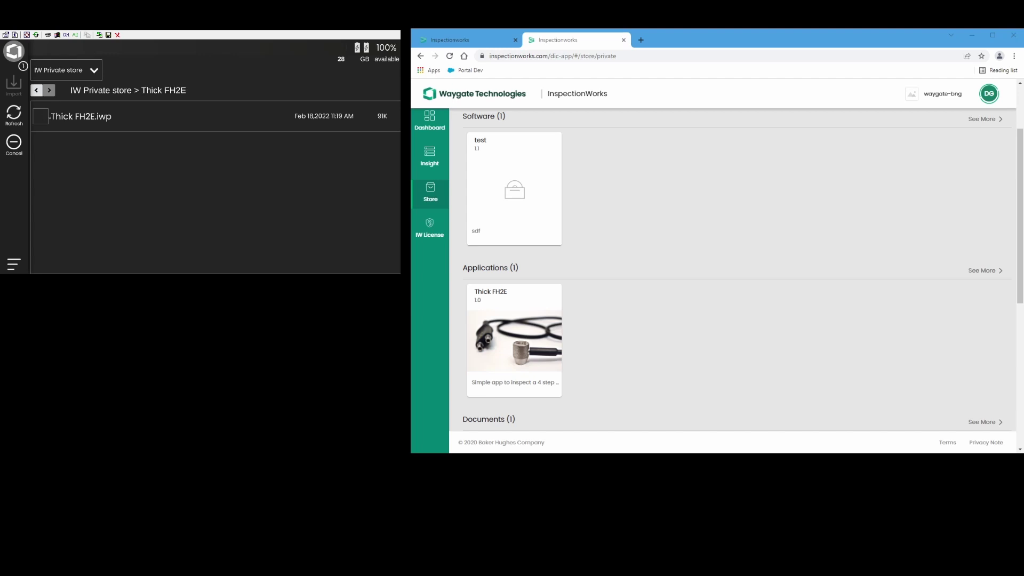
click(41, 117)
click(13, 84)
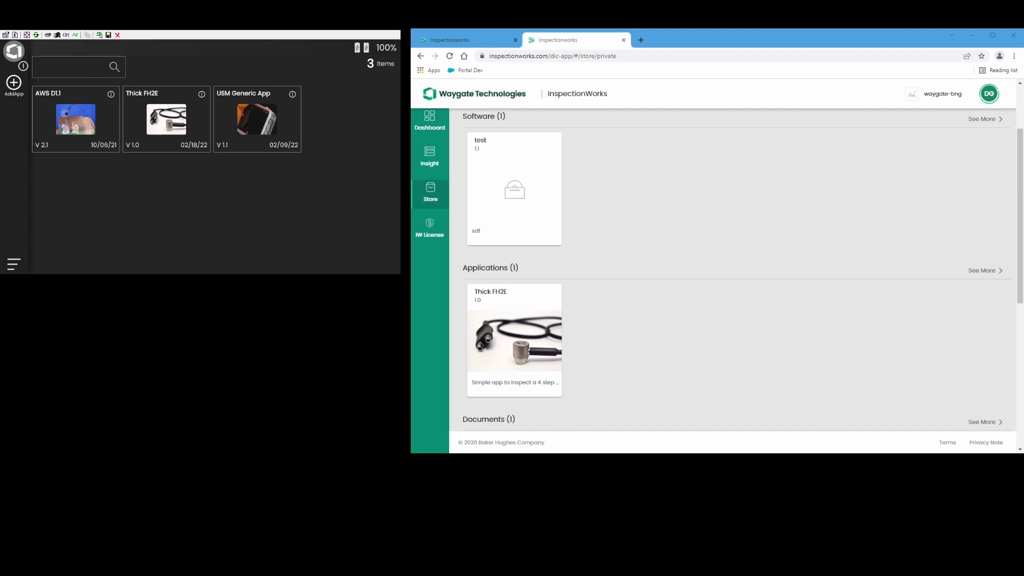
Launch Thick FH2E, go to Setup, and drag the gate's left edge toward zero
click(166, 119)
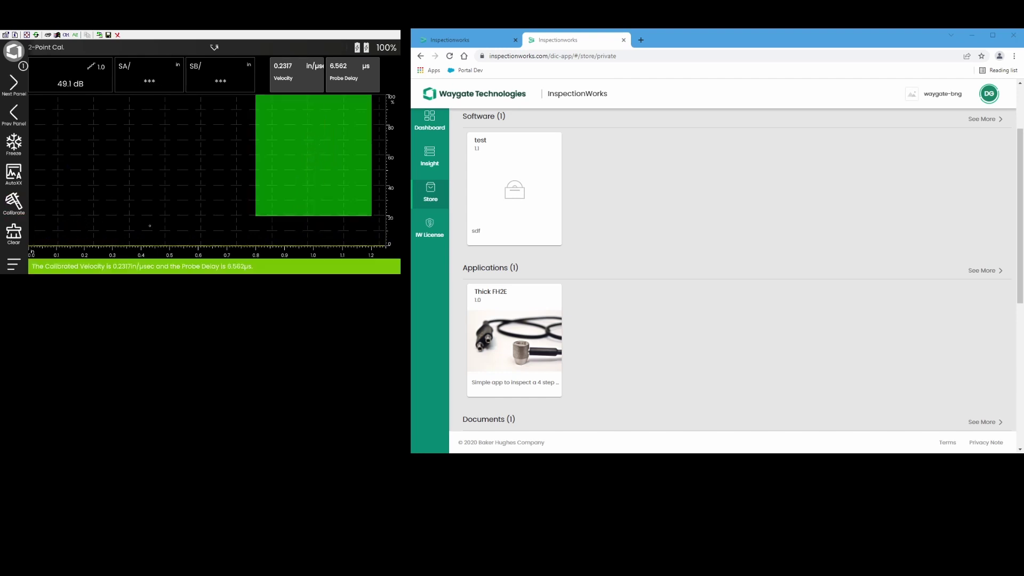
click(14, 113)
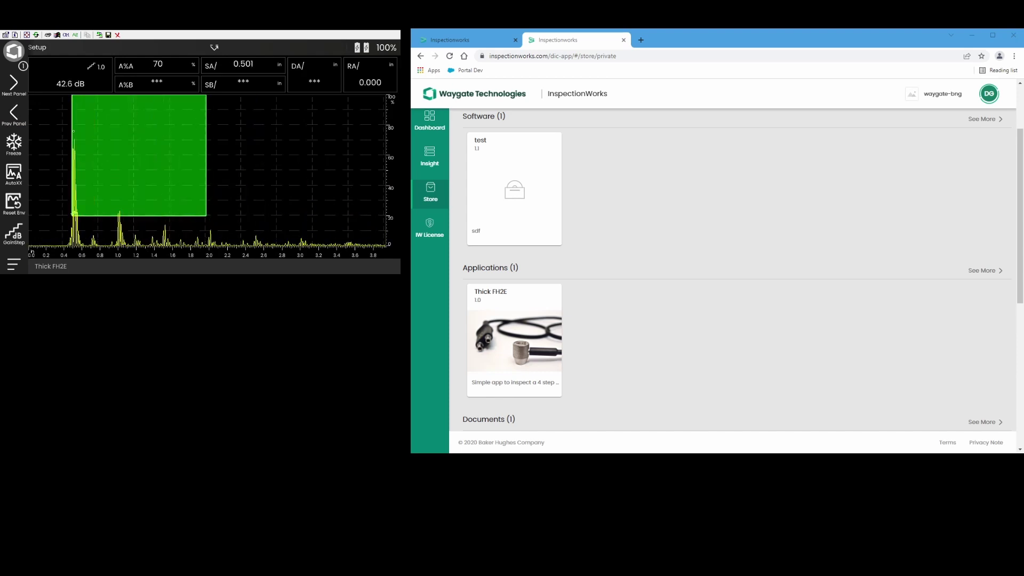
drag(72, 128, 41, 129)
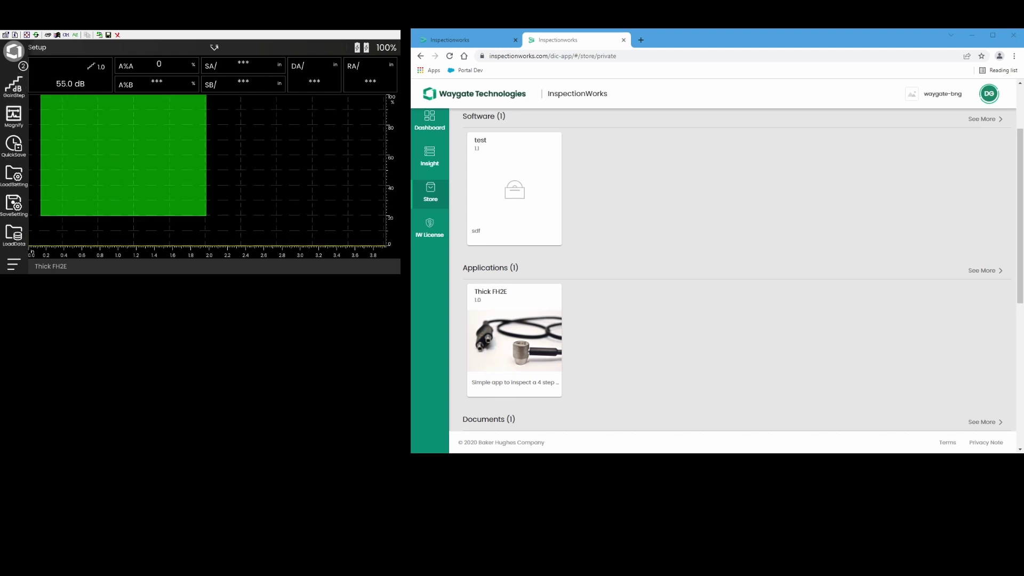
scroll(14, 160, down, 3)
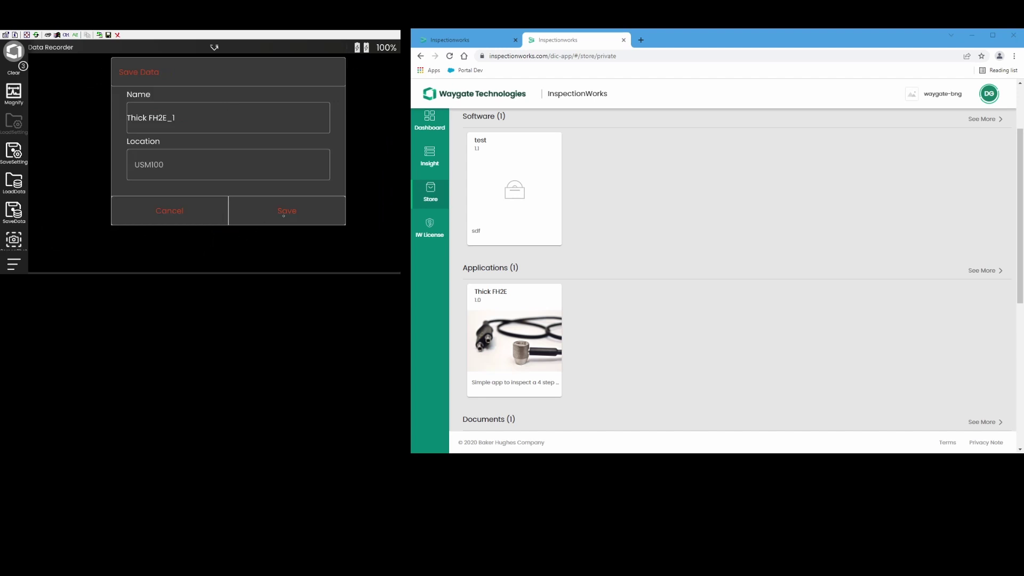
Save the data as Thick FH2E_1, create an inspection report, and return to the app list
click(284, 217)
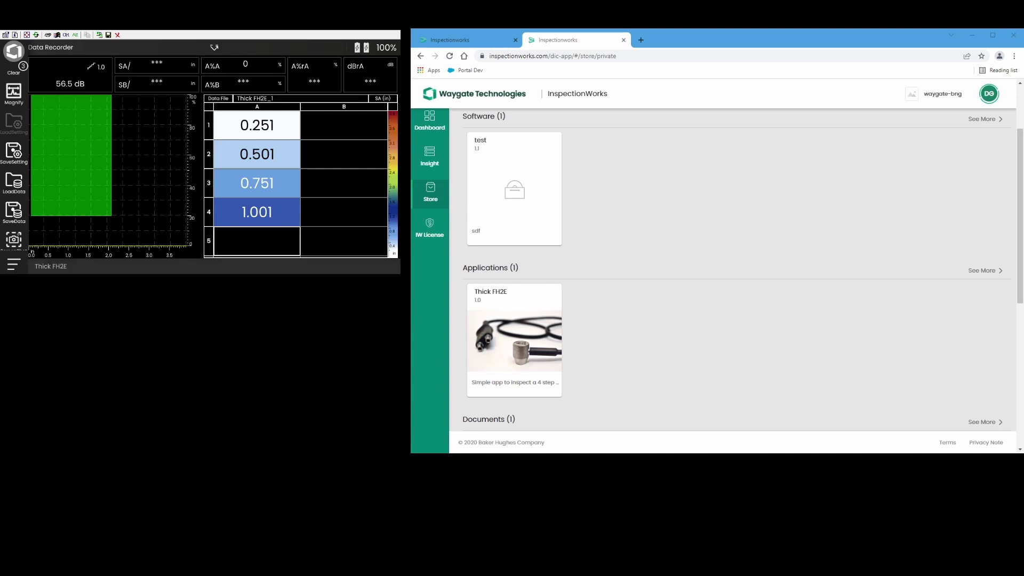
scroll(14, 160, down, 2)
scroll(14, 160, down, 2)
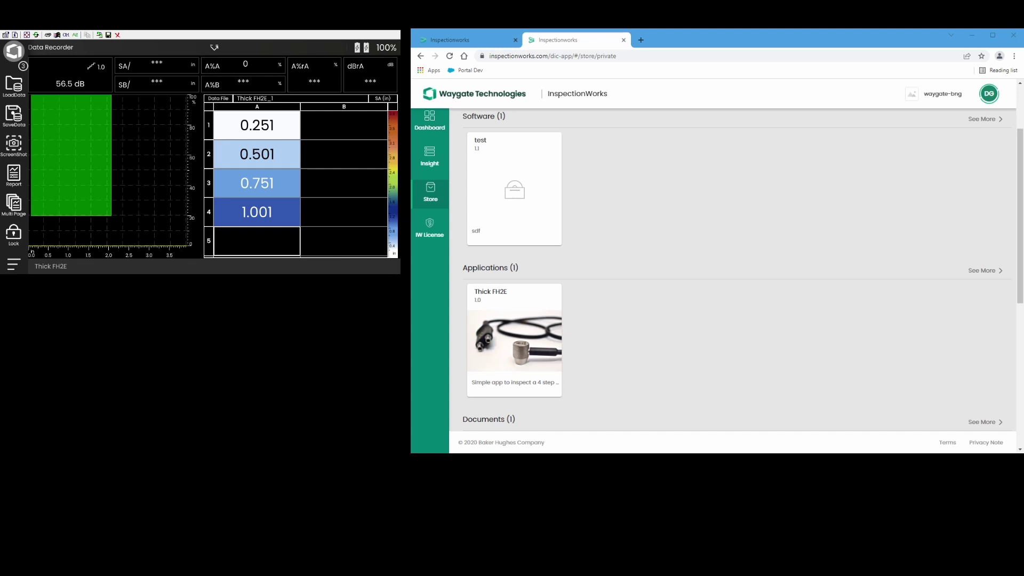
click(14, 172)
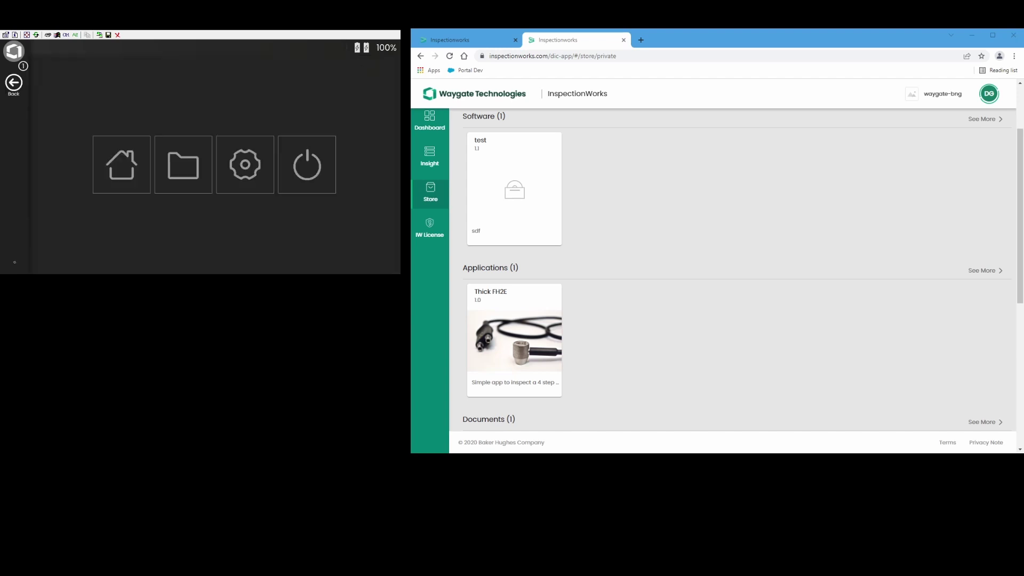
click(122, 168)
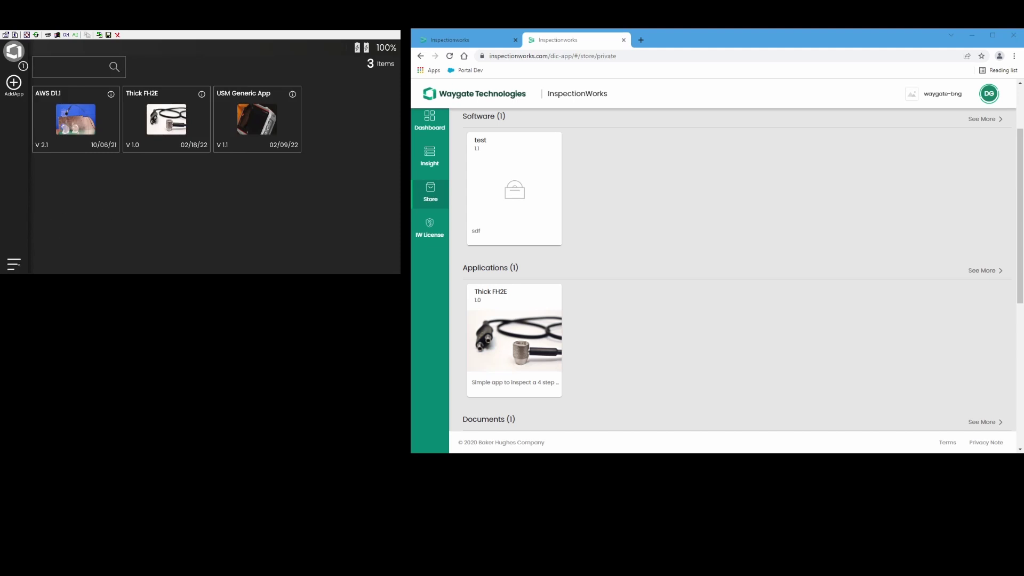
Open the Thick FH2E folder in the USM 100 stored files
click(14, 264)
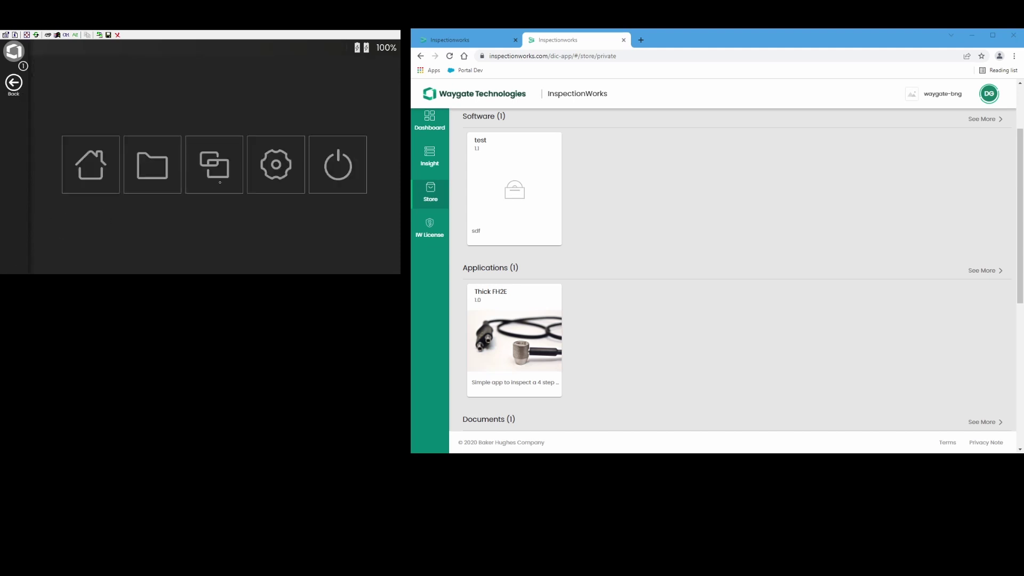
click(155, 179)
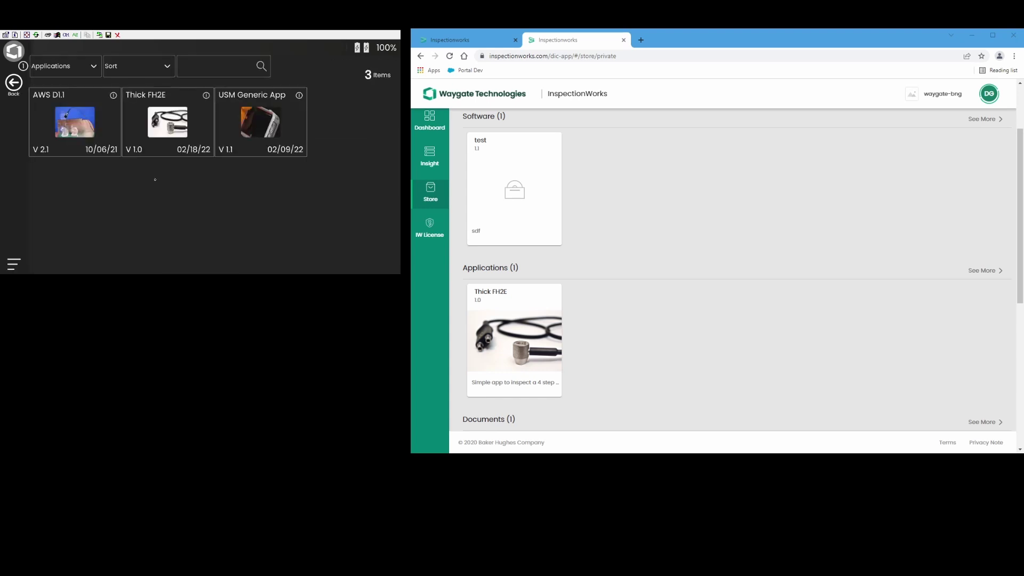
click(177, 113)
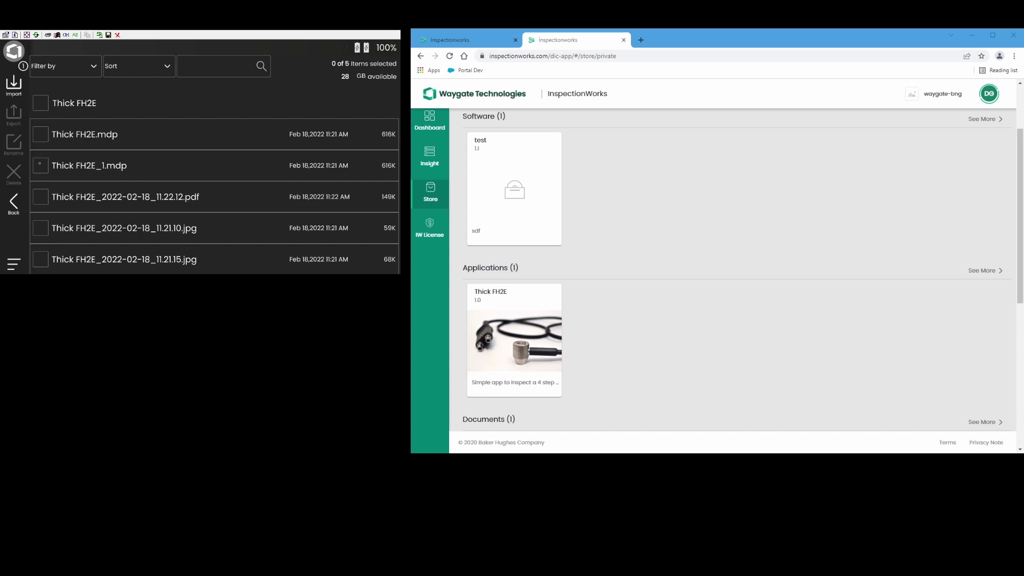
Select Thick FH2E_1.mdp, the report PDF and the 11.21.10 and 11.21.15 screenshots, and export them to InspectionWorks
click(40, 165)
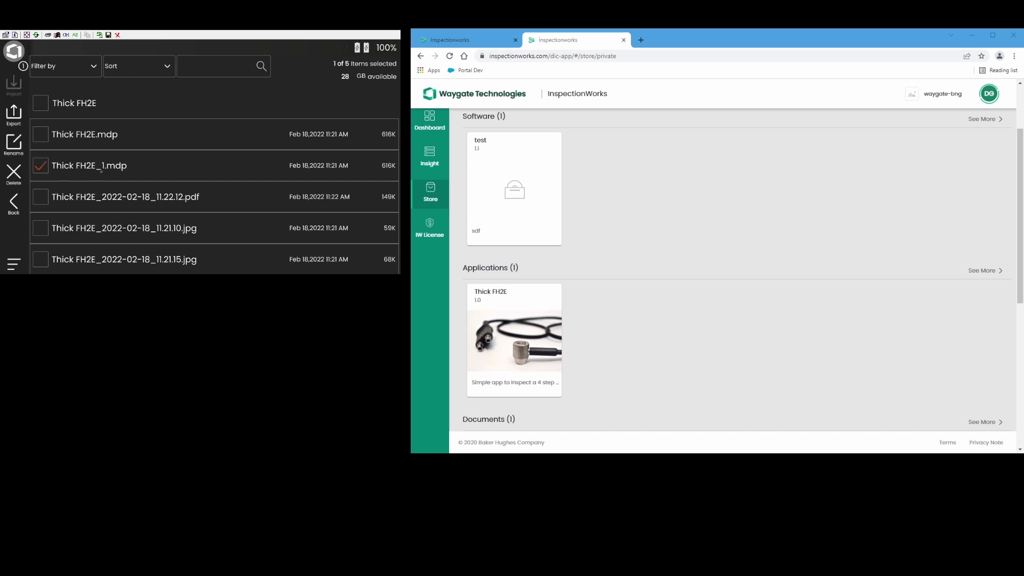
click(41, 198)
click(39, 227)
click(43, 260)
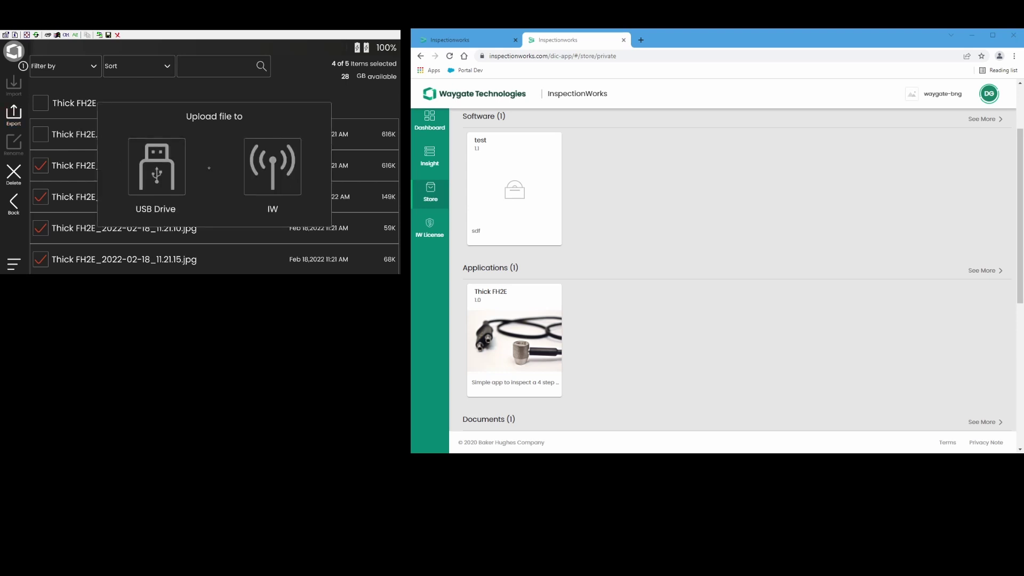
click(284, 183)
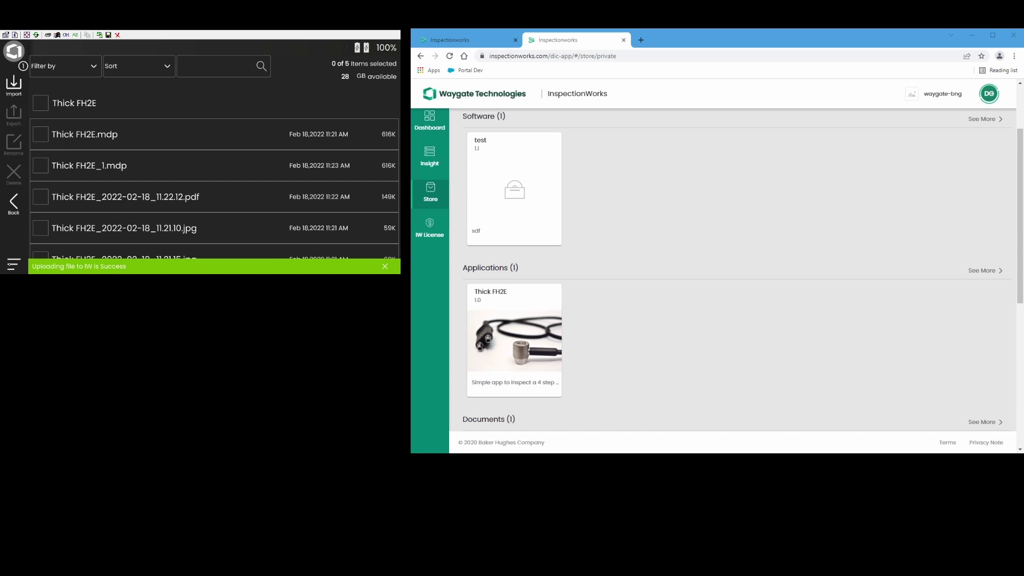
Return the USM 100 to its home screen, show InspectionWorks Insight, and widen the Inspection File Name column
click(15, 261)
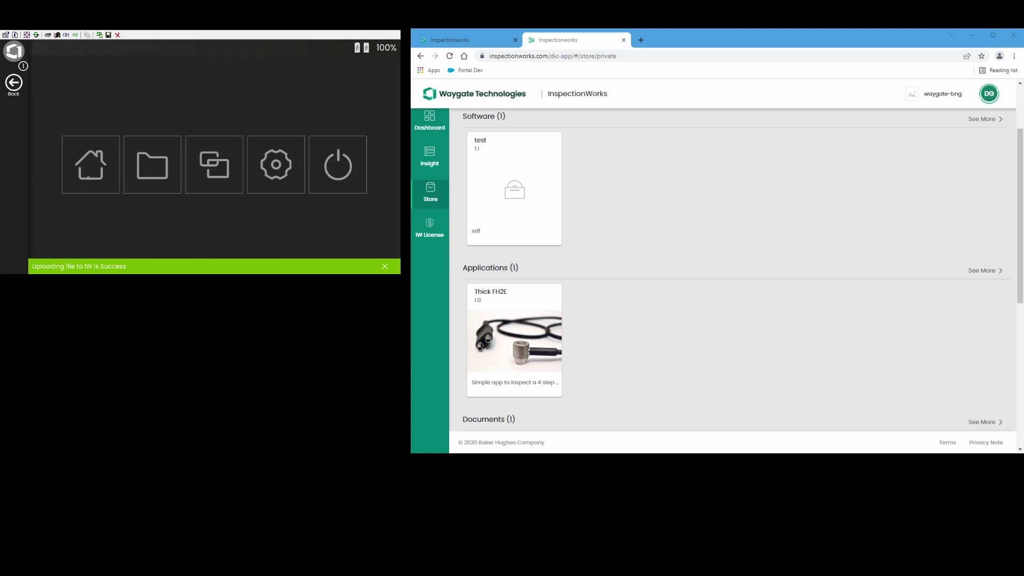
click(88, 177)
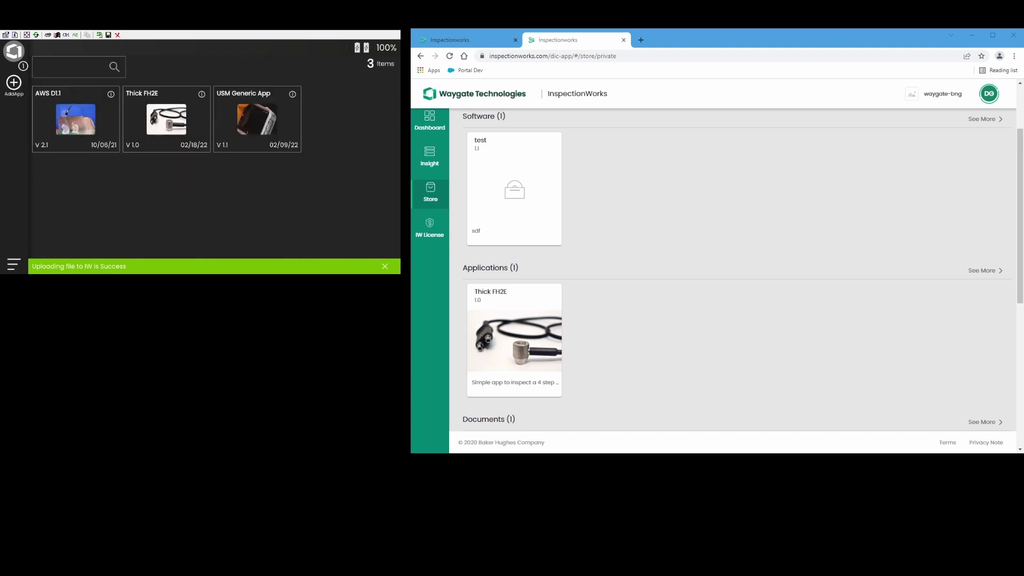
click(715, 82)
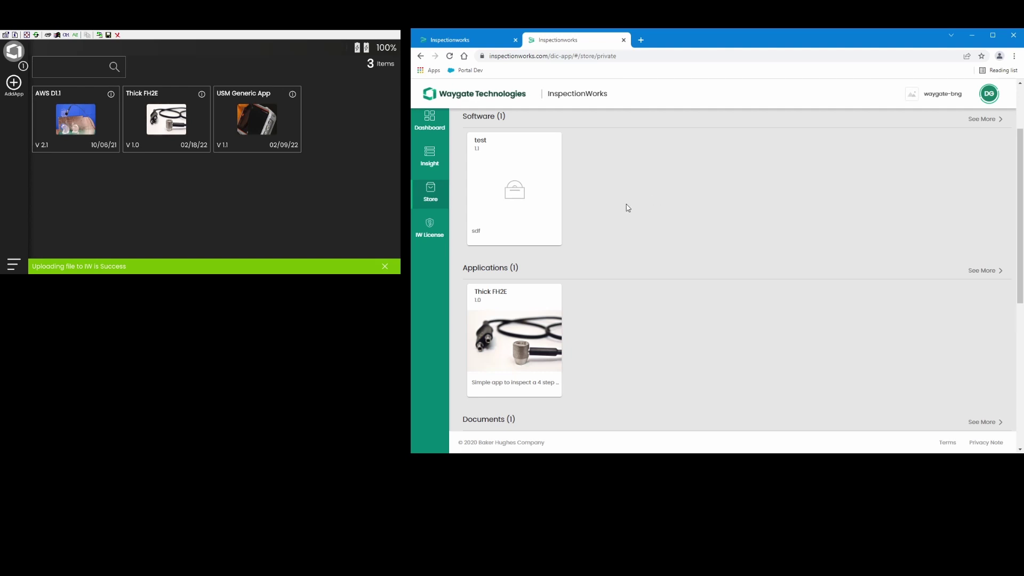
click(429, 156)
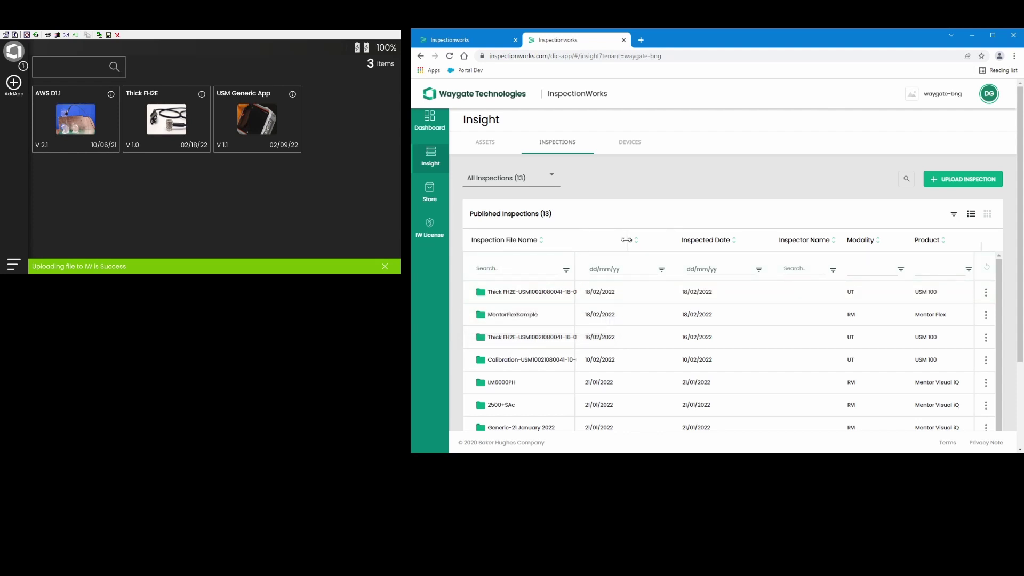
drag(575, 240, 627, 240)
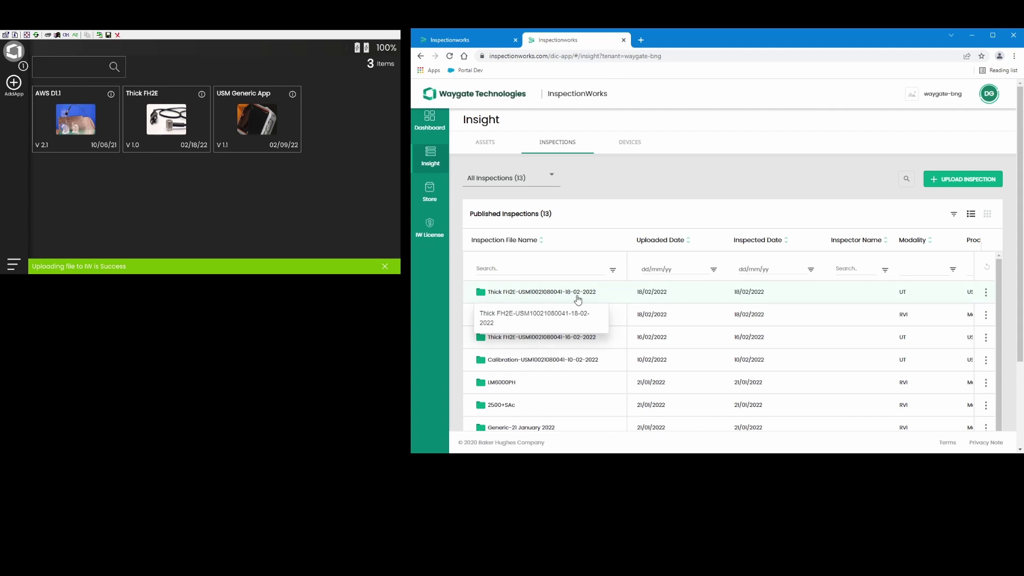
Open the 18/02/2022 Thick FH2E inspection, view its two media images, then bring up the report document's actions
click(532, 295)
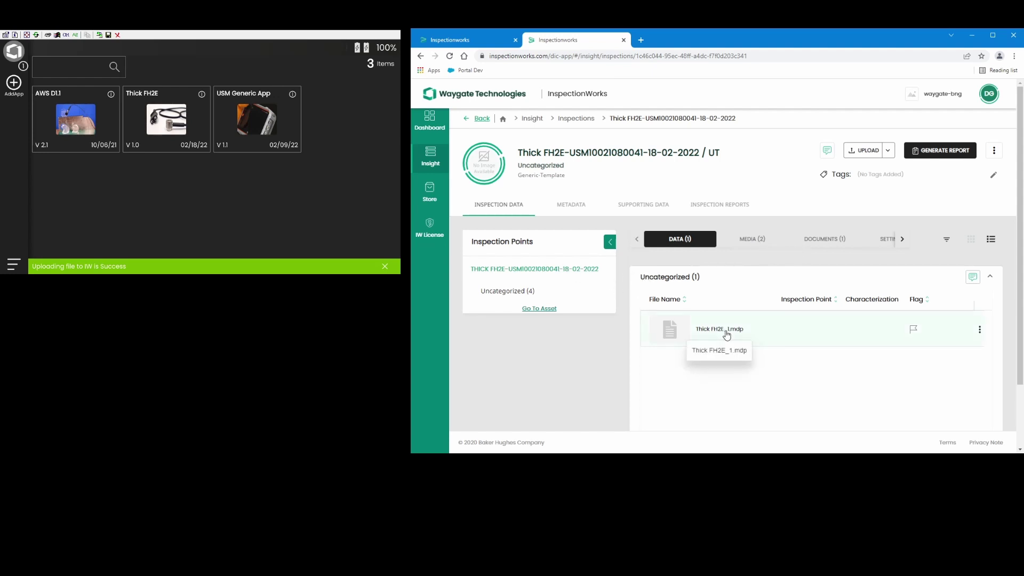
click(752, 243)
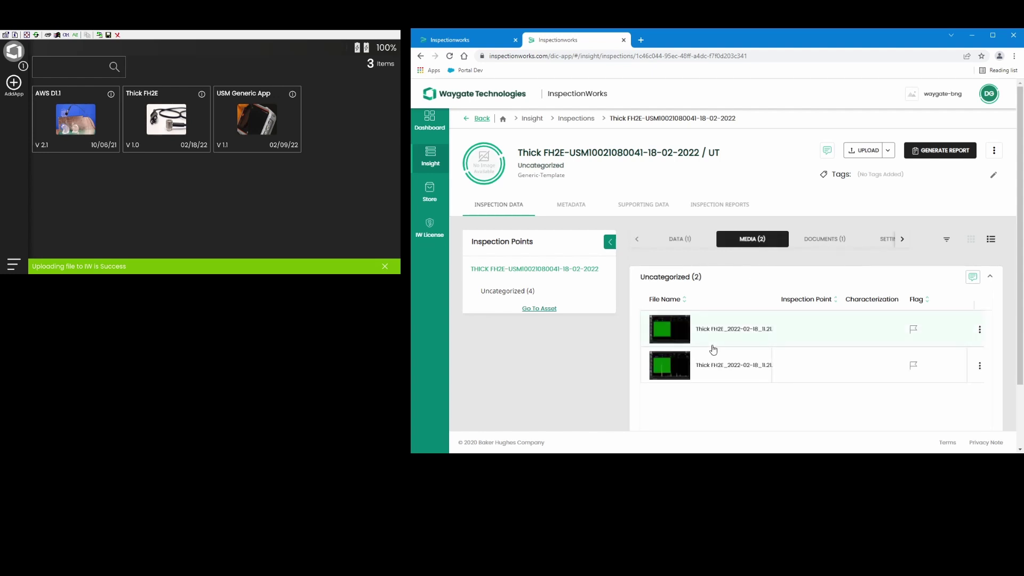
mouse_move(673, 340)
scroll(670, 337, down, 2)
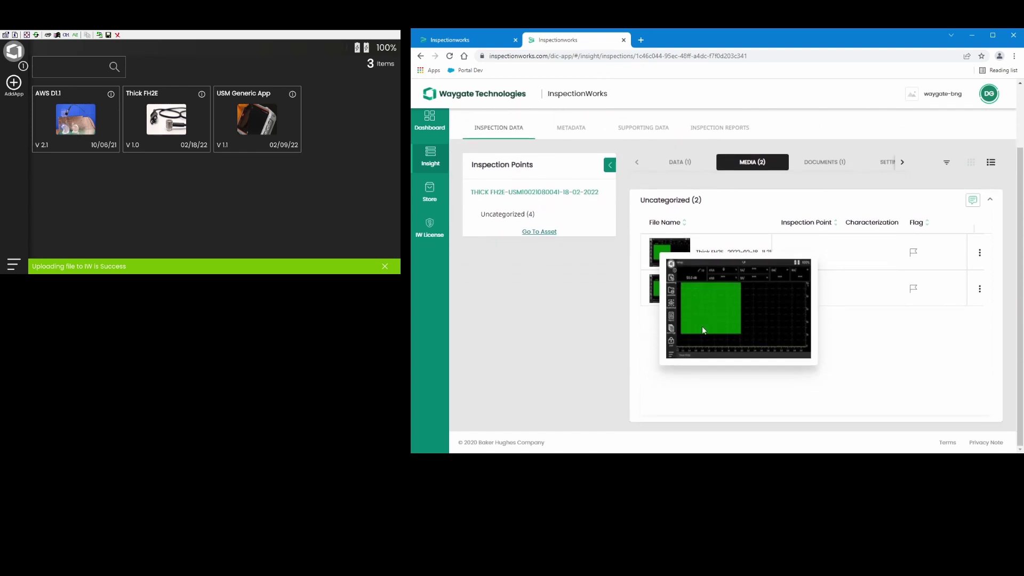
mouse_move(669, 295)
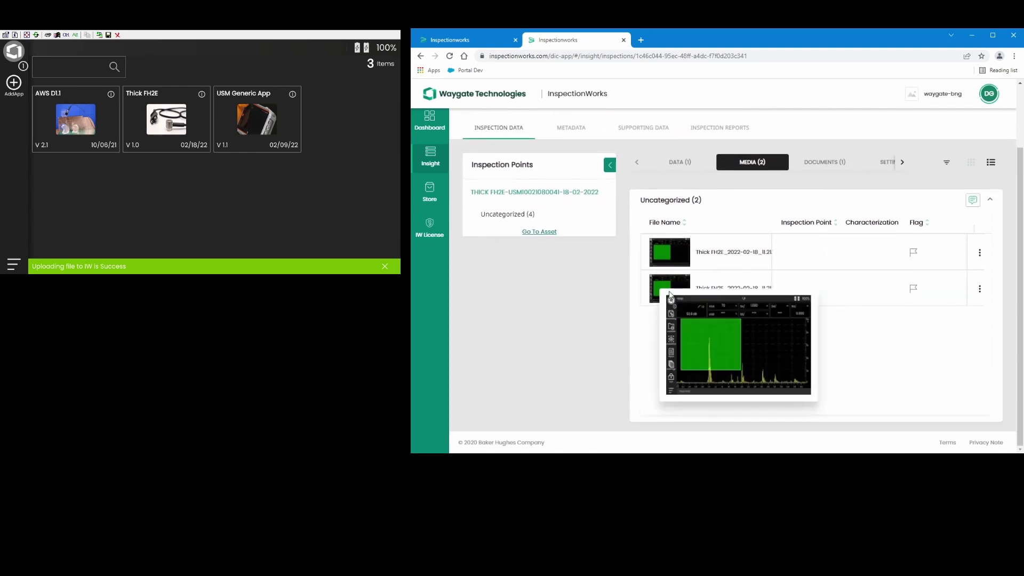
click(824, 163)
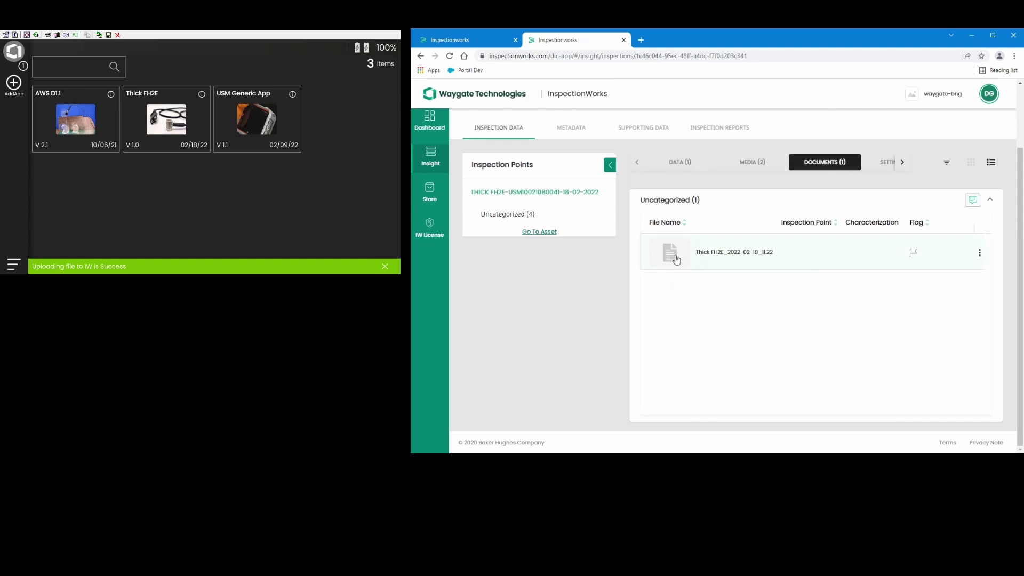
click(980, 254)
Download the Thick FH2E report PDF, read through its 4 pages in Chrome, and go back to InspectionWorks
click(967, 298)
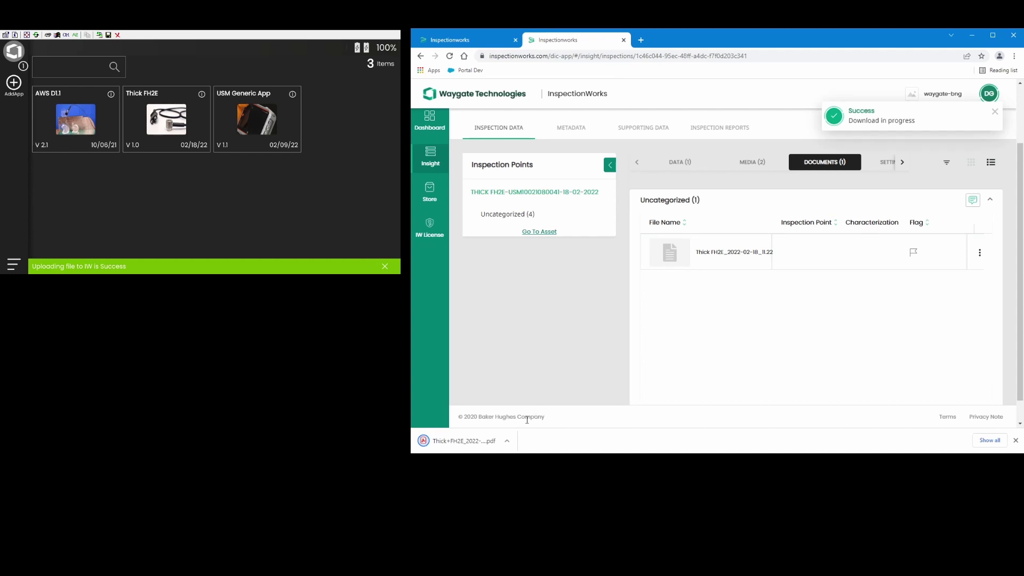
click(465, 442)
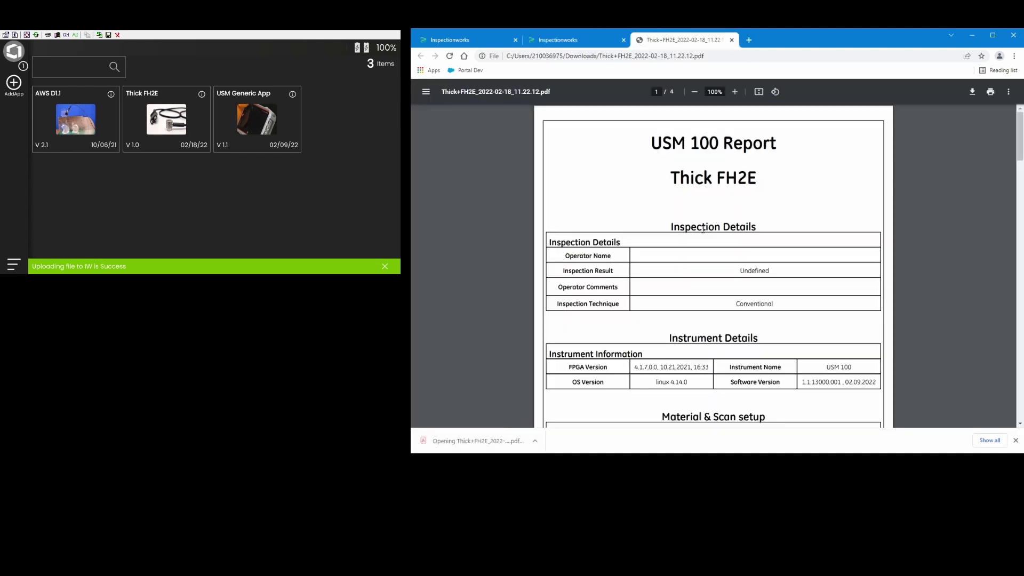
scroll(703, 229, down, 4)
scroll(703, 229, up, 4)
scroll(703, 229, down, 4)
scroll(703, 229, down, 15)
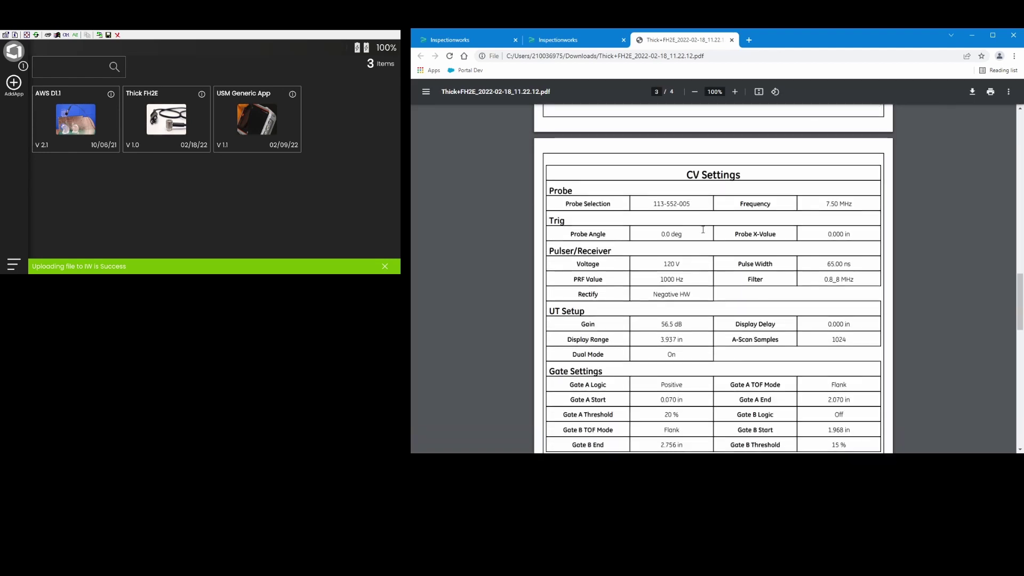
scroll(702, 229, down, 10)
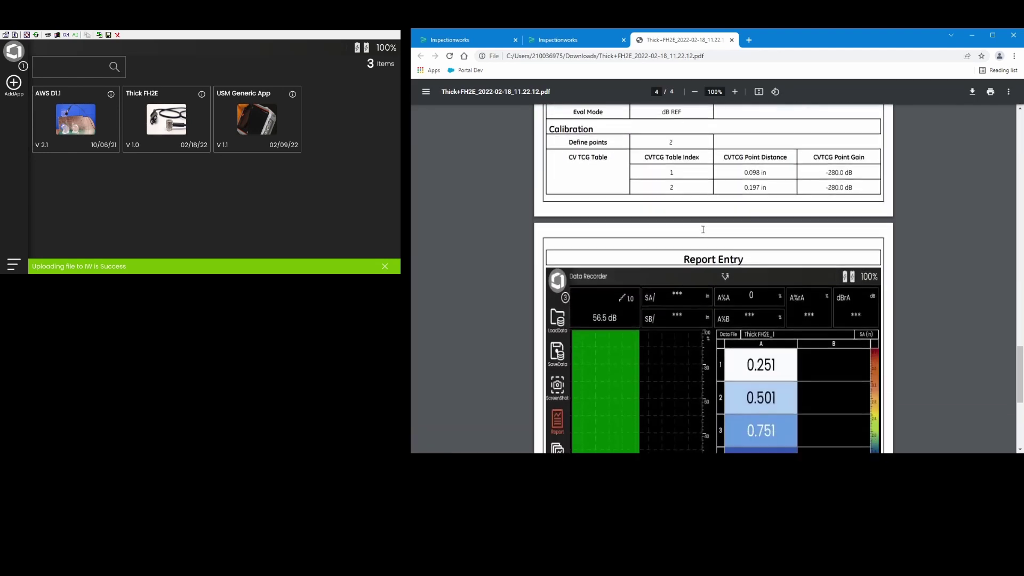
scroll(703, 229, down, 3)
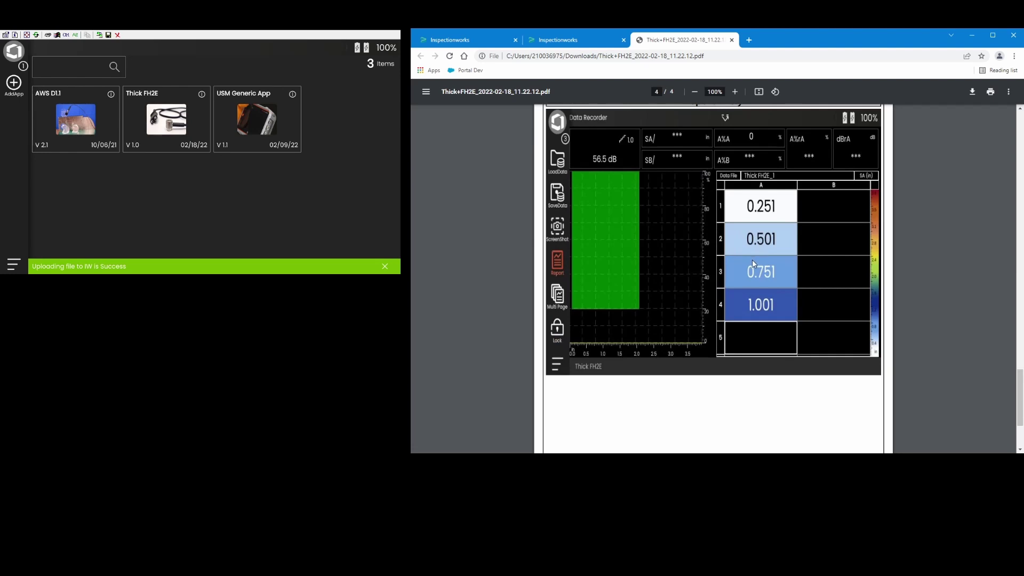
scroll(752, 259, up, 10)
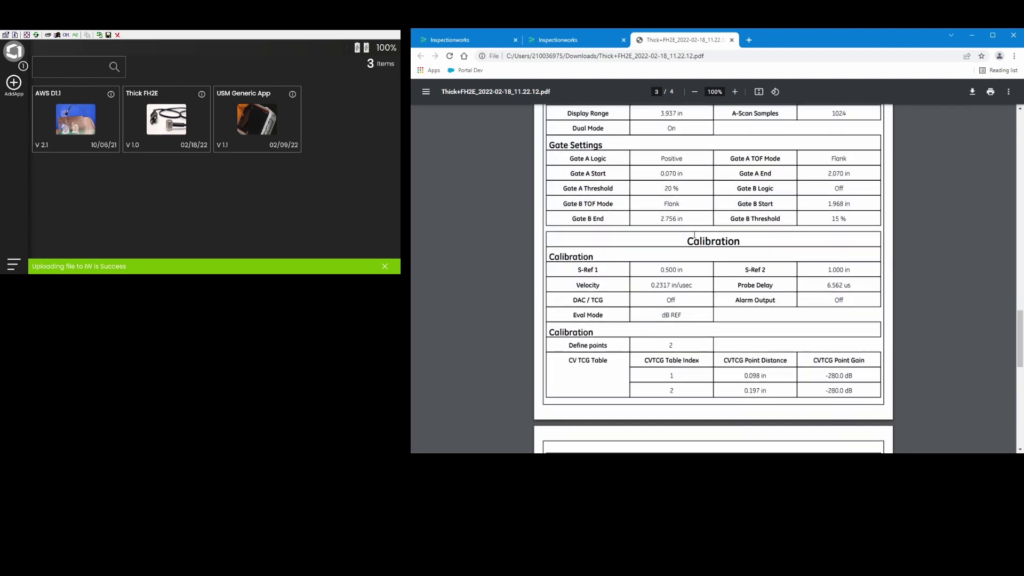
scroll(714, 241, up, 10)
scroll(694, 235, up, 8)
click(570, 42)
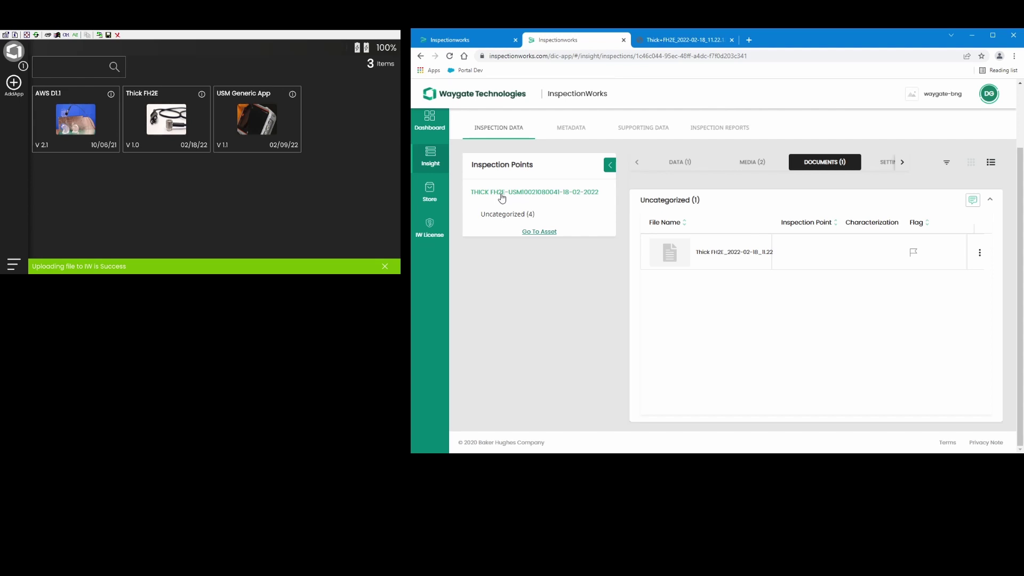
Return to the Insight list of 13 published inspections
click(435, 165)
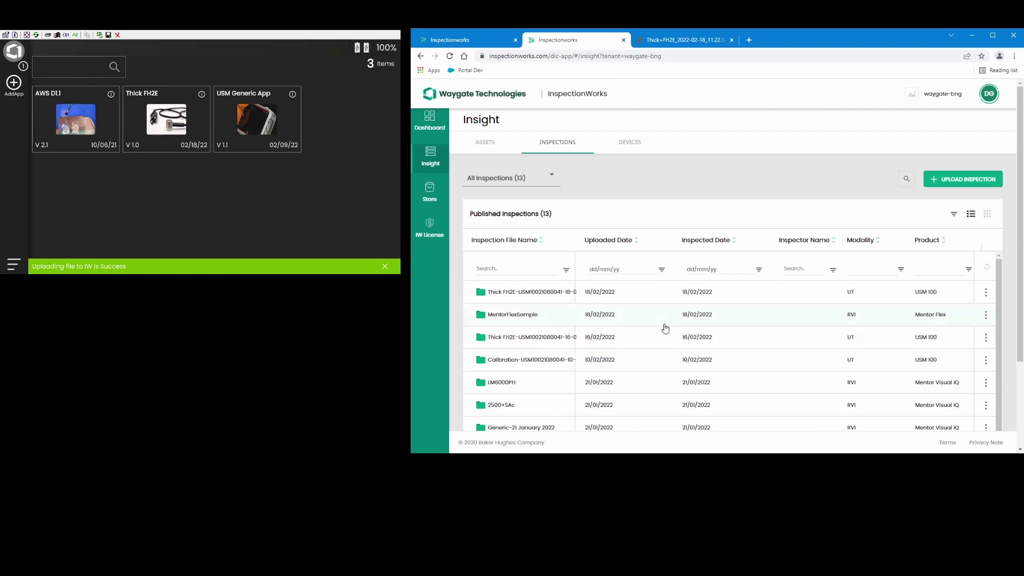
Reopen the top Thick FH2E inspection and download Thick FH2E_1.mdp from its DATA (1) tab
click(497, 294)
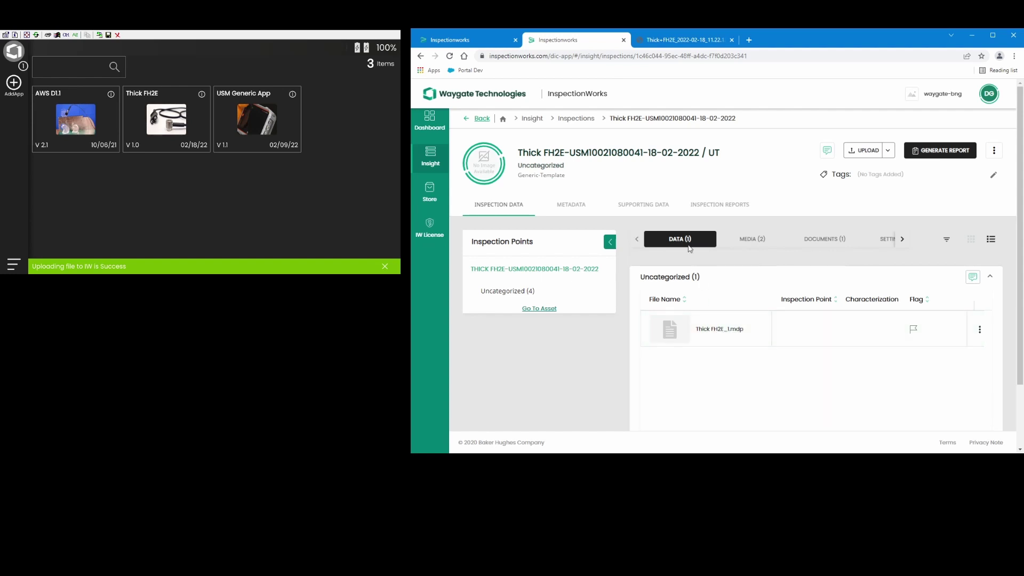
click(749, 244)
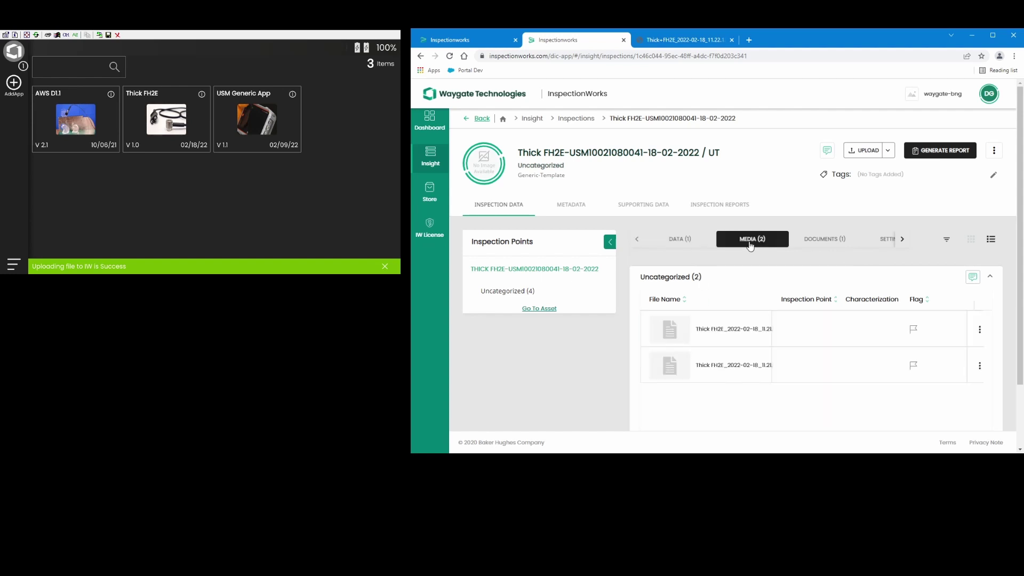
click(814, 242)
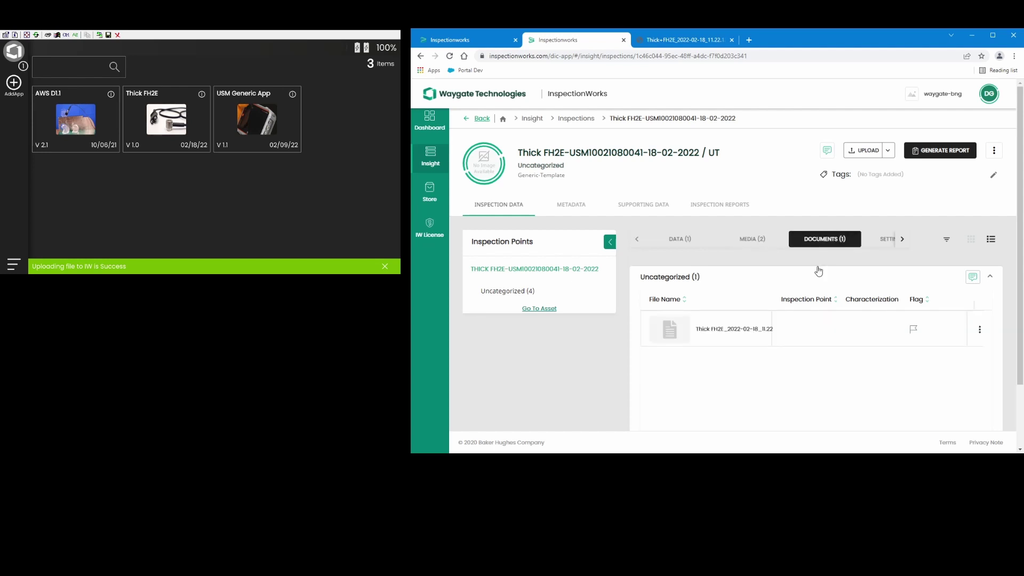
click(902, 241)
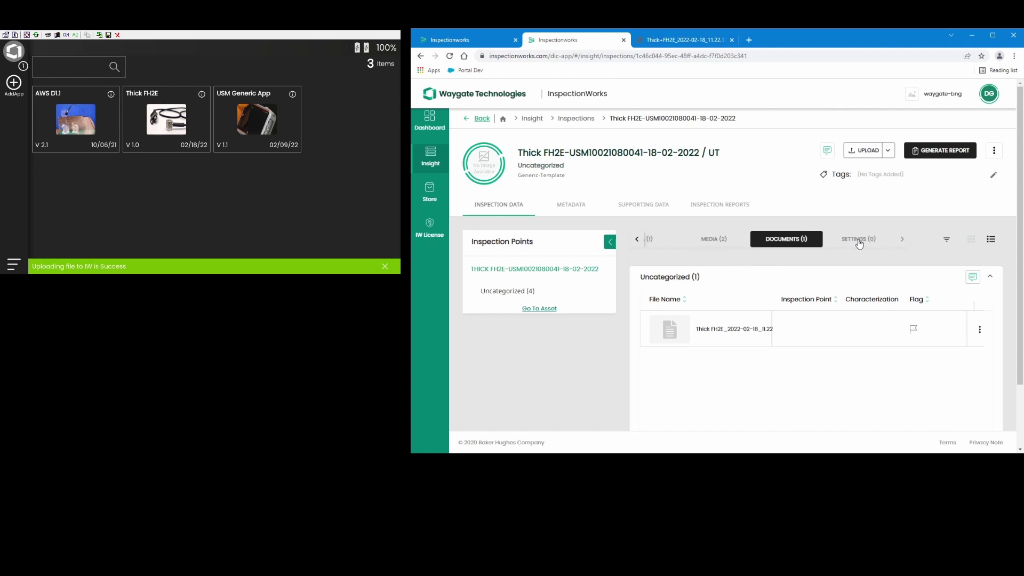
click(637, 241)
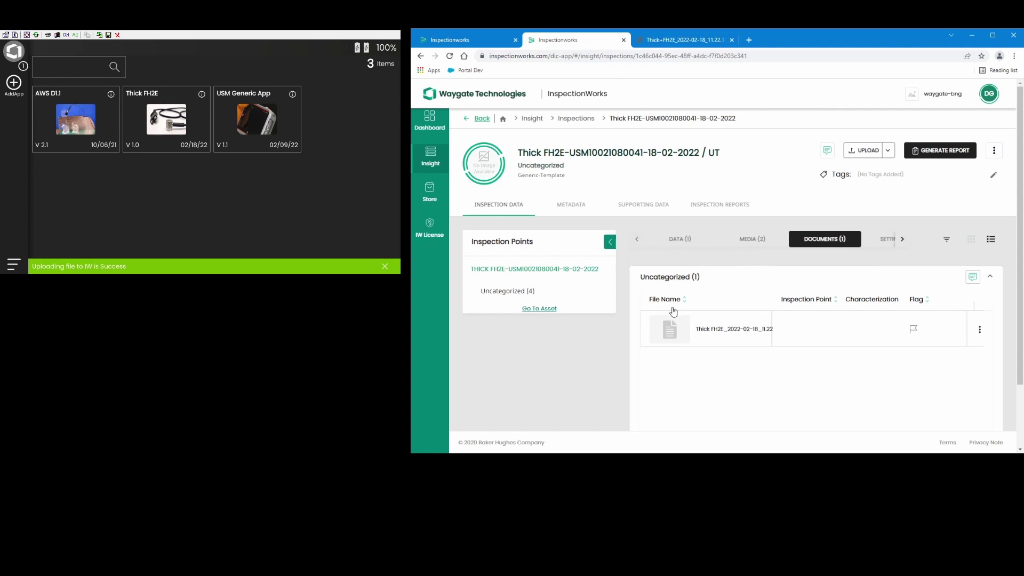
click(681, 243)
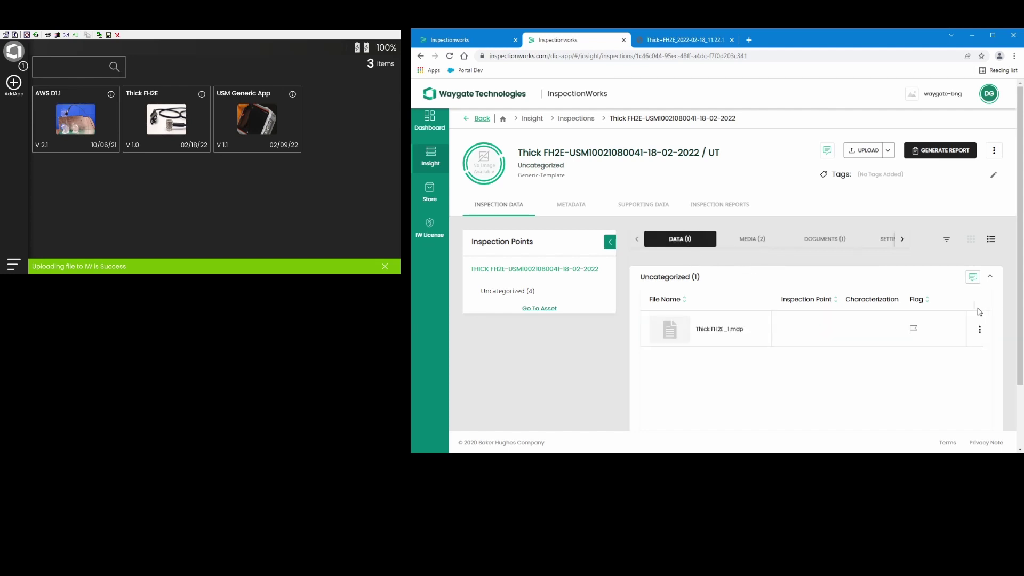
click(979, 331)
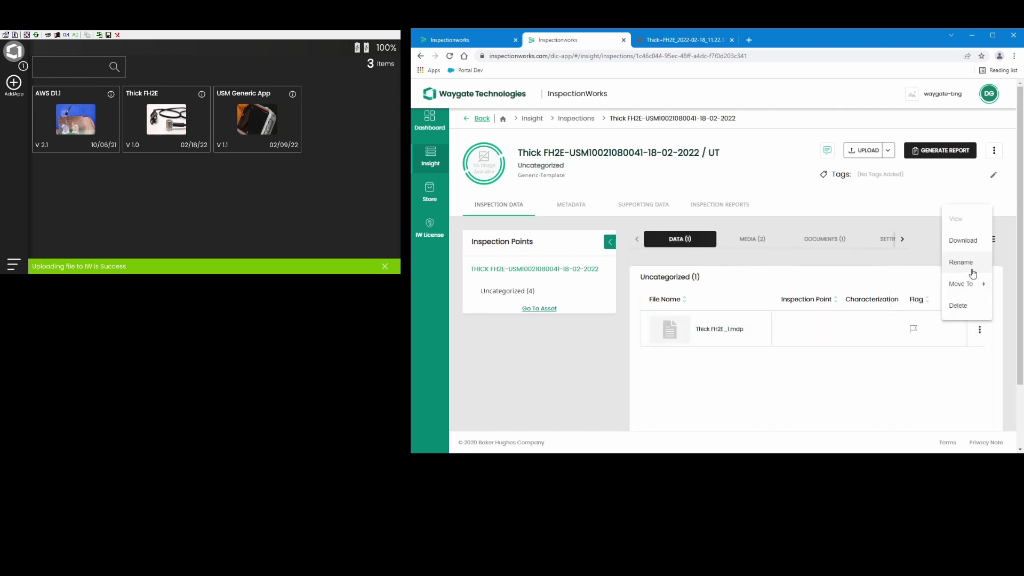
click(963, 241)
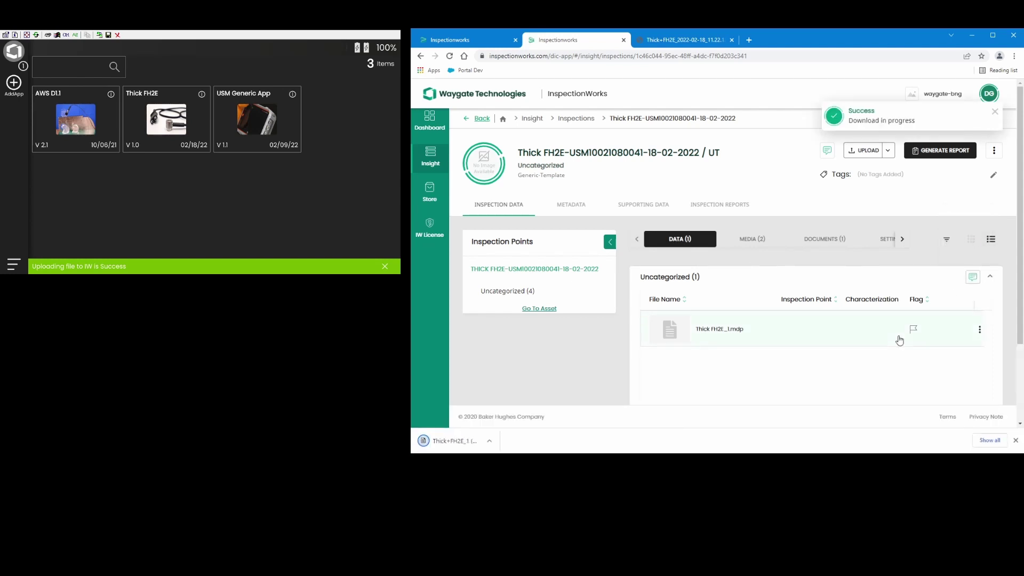